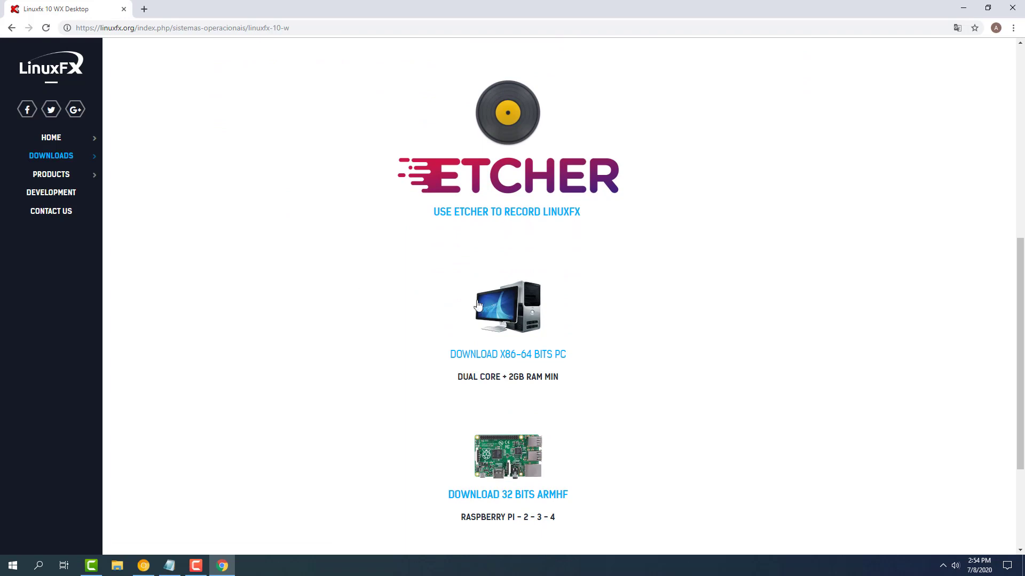
- Download the x86-64 PC Windowsfx ISO (linuxfx10.3.1-wx-lts.iso) from SourceForge via linuxfx.org
{"action": "left_click", "coordinate": [513, 358]}
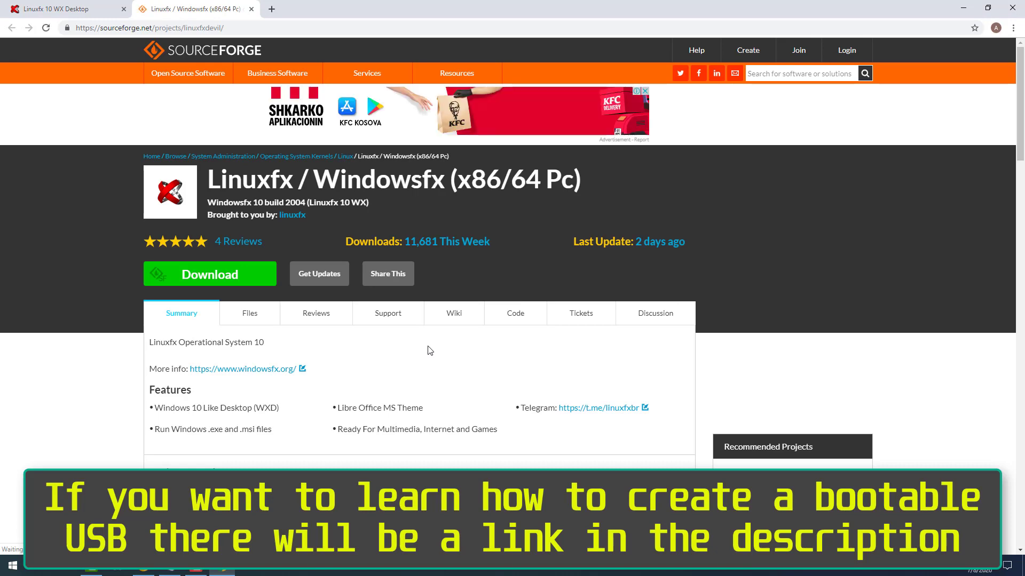
{"action": "left_click", "coordinate": [224, 278]}
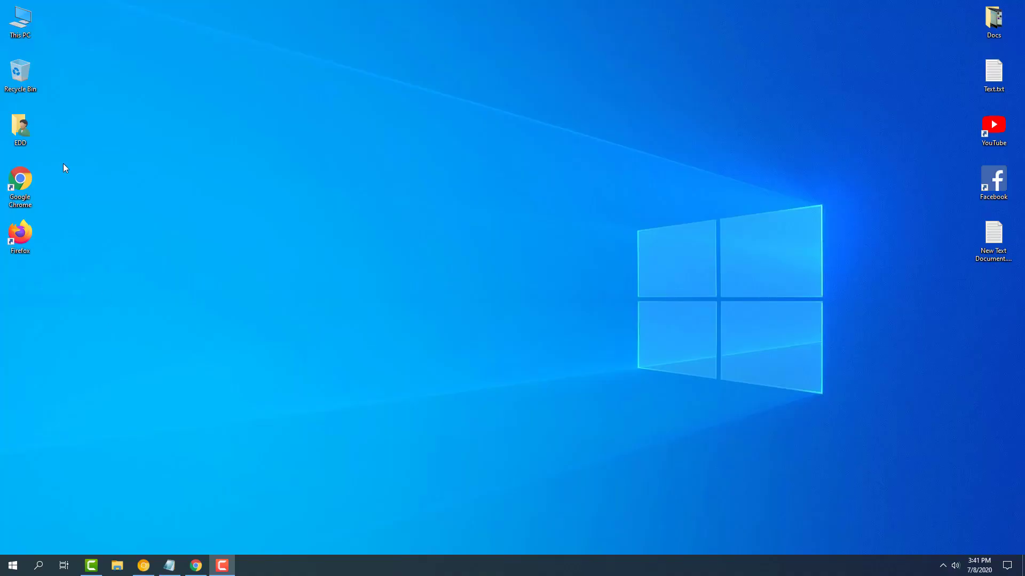
- Open linuxfx10.3.1-wx-lts.iso from Downloads in WinRAR and run gera-pendrive-bootavel.exe
{"action": "double_click", "coordinate": [20, 21]}
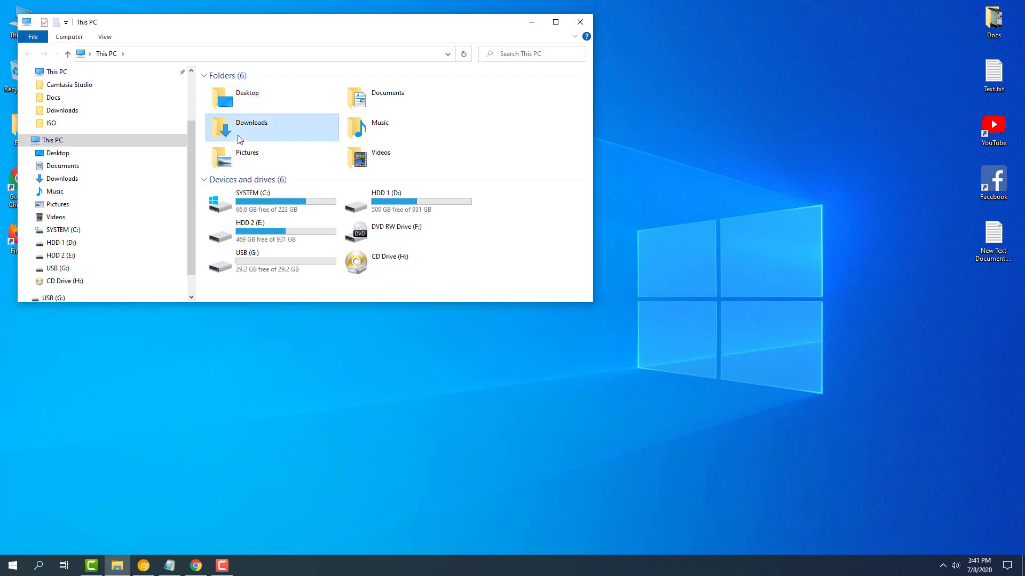
{"action": "double_click", "coordinate": [239, 139]}
{"action": "right_click", "coordinate": [243, 95]}
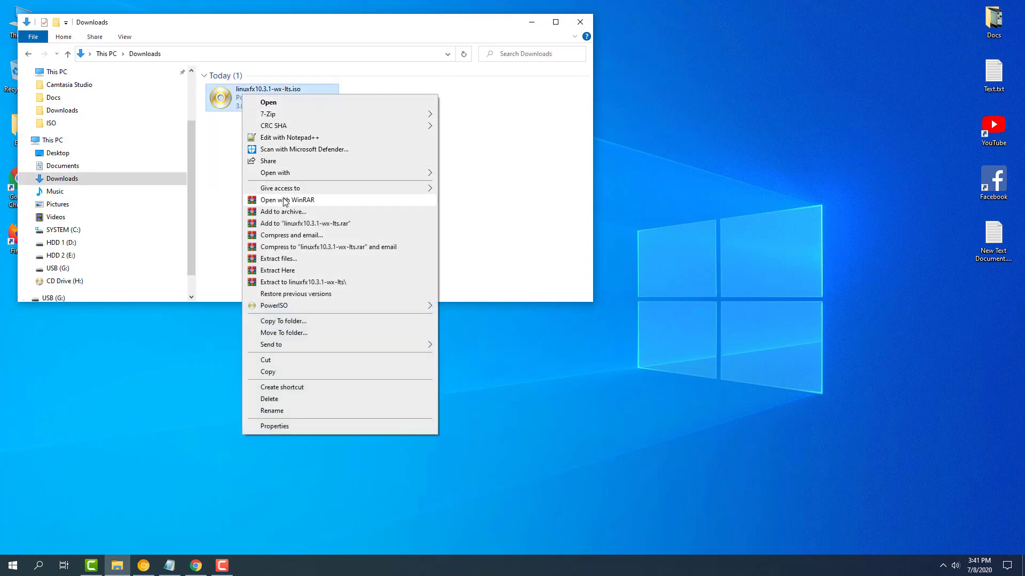
{"action": "left_click", "coordinate": [286, 201]}
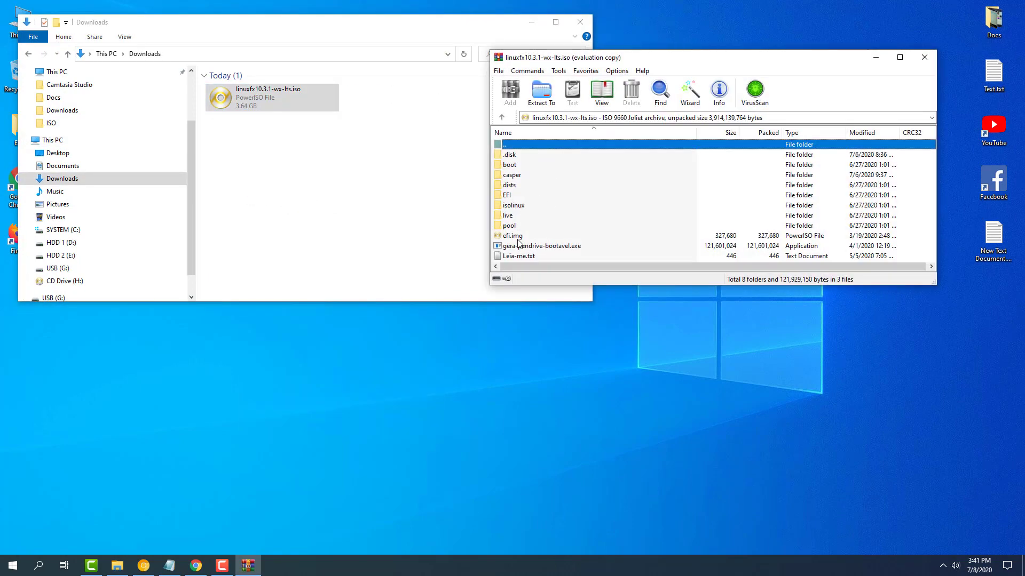
{"action": "left_click", "coordinate": [541, 247]}
{"action": "double_click", "coordinate": [538, 246]}
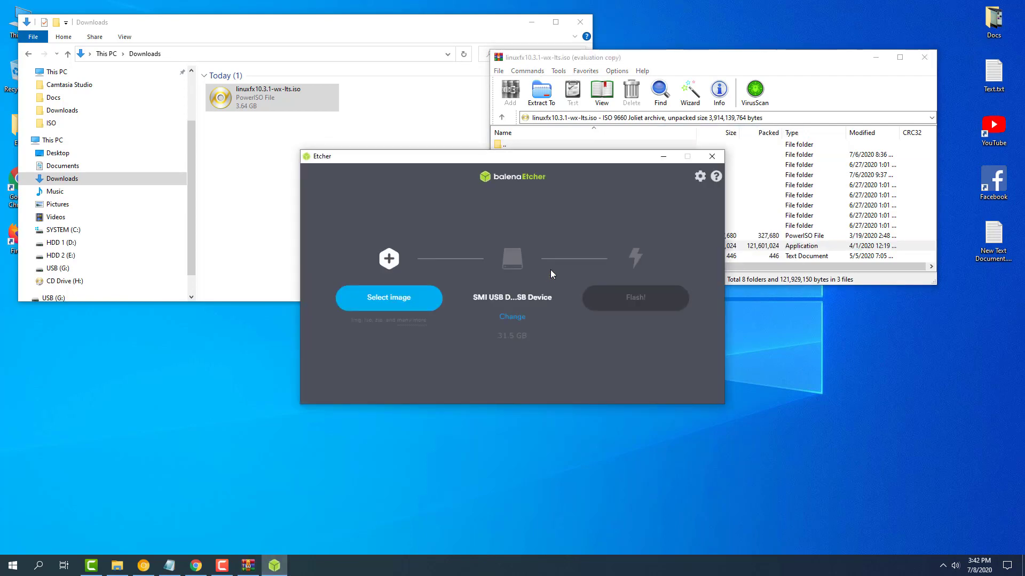
- Select linuxfx10.3.1-wx-lts.iso from Downloads as the image to flash in balenaEtcher
{"action": "left_click", "coordinate": [393, 305]}
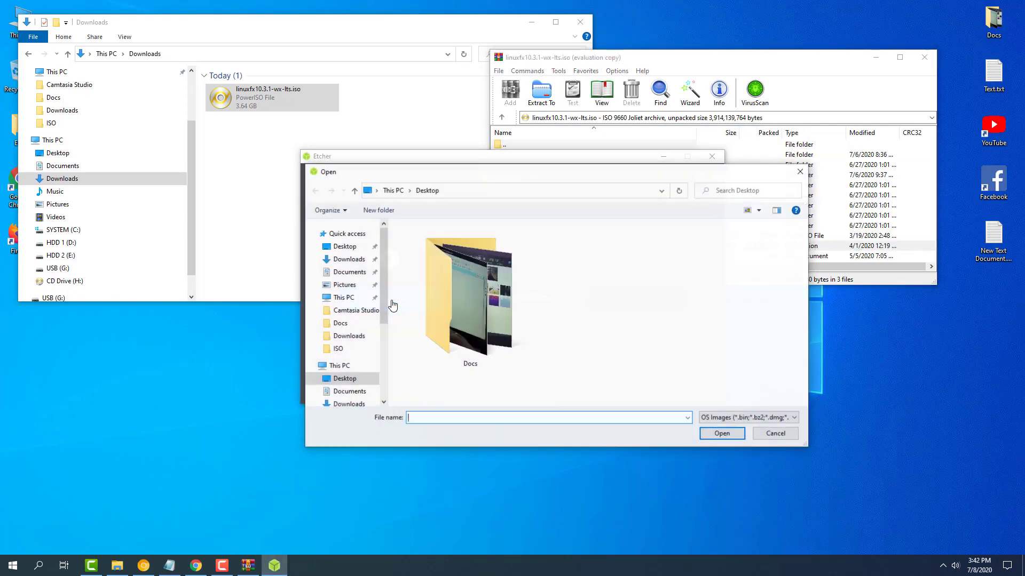
{"action": "left_click", "coordinate": [346, 261]}
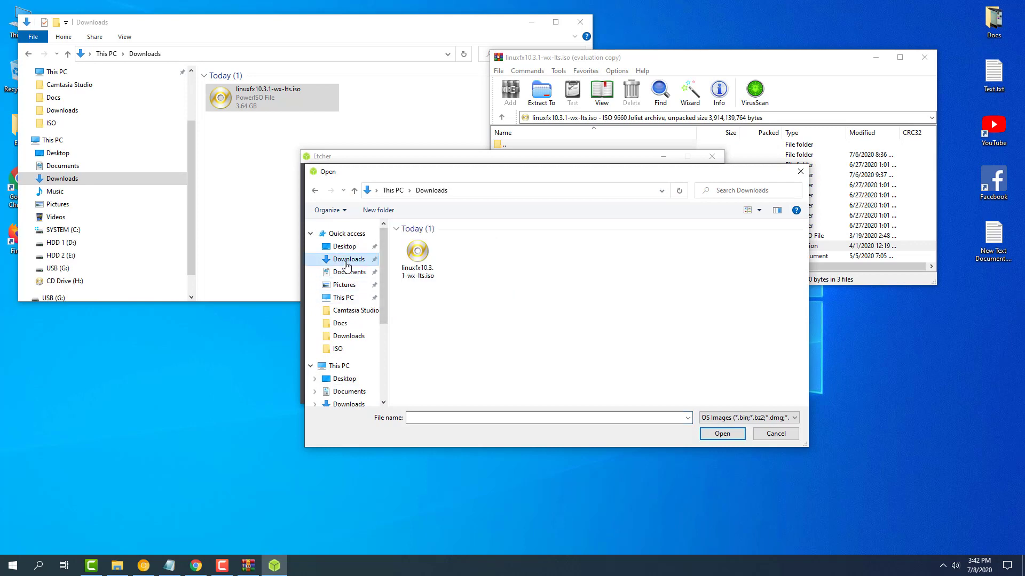
{"action": "left_click", "coordinate": [417, 253]}
{"action": "left_click", "coordinate": [715, 433]}
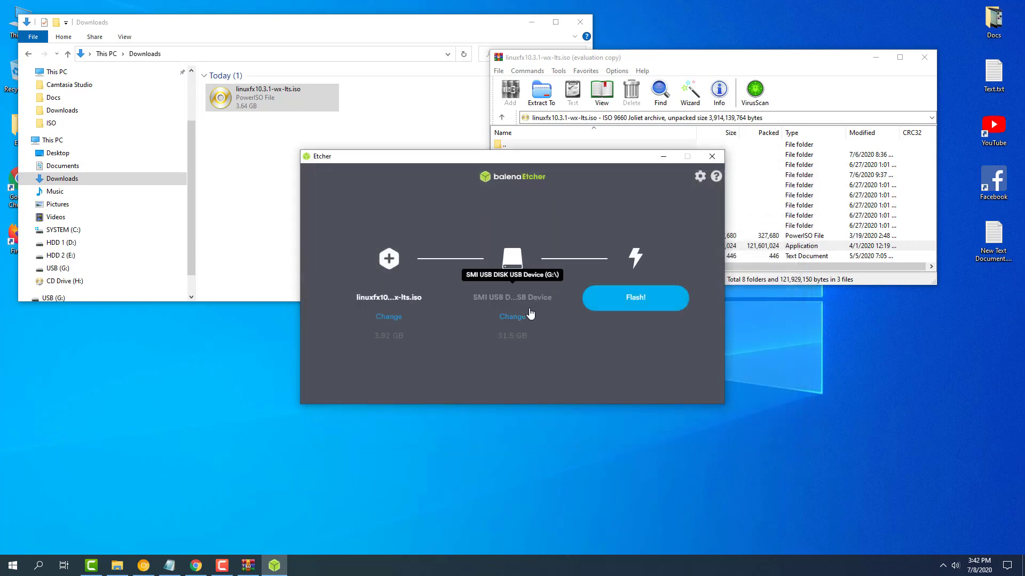
- Target the 31.5 GB SMI USB drive and start flashing
{"action": "left_click", "coordinate": [508, 317]}
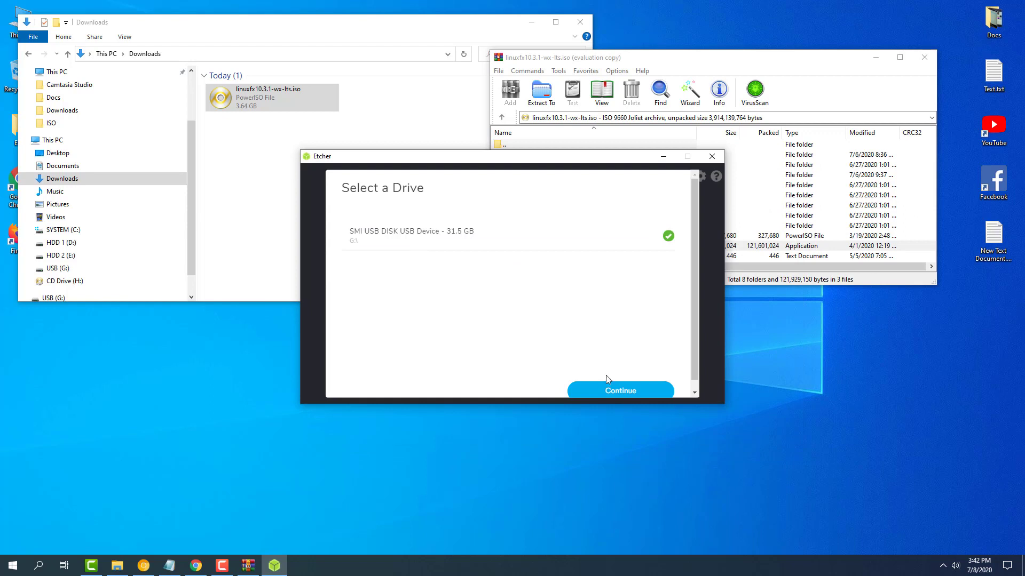
{"action": "left_click", "coordinate": [608, 388]}
{"action": "left_click", "coordinate": [643, 298]}
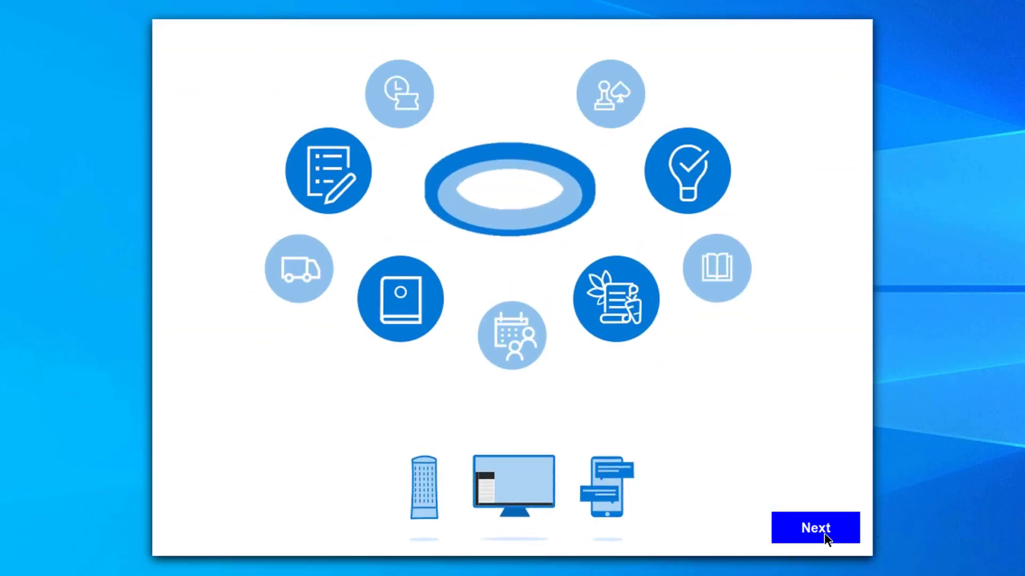
- Start the Windowsfx installation and accept American English as the language
{"action": "left_click", "coordinate": [825, 533]}
{"action": "left_click", "coordinate": [588, 377]}
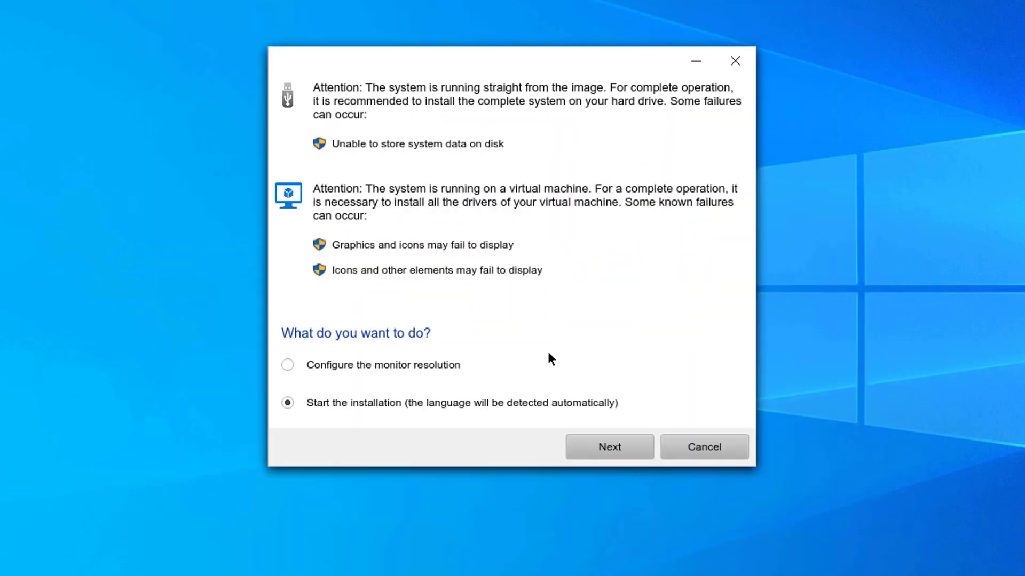
{"action": "left_click", "coordinate": [601, 459]}
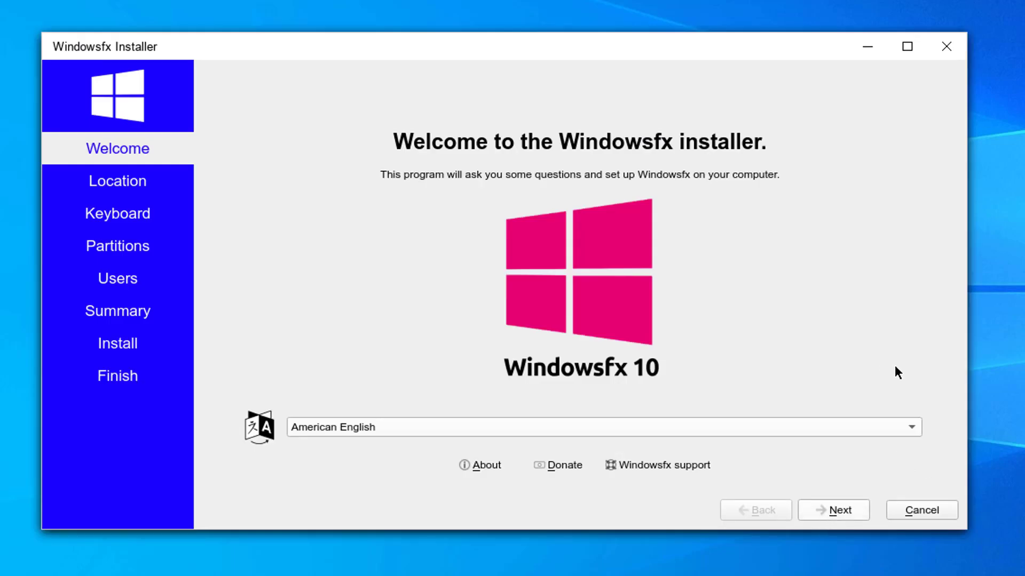
{"action": "key", "text": "Return"}
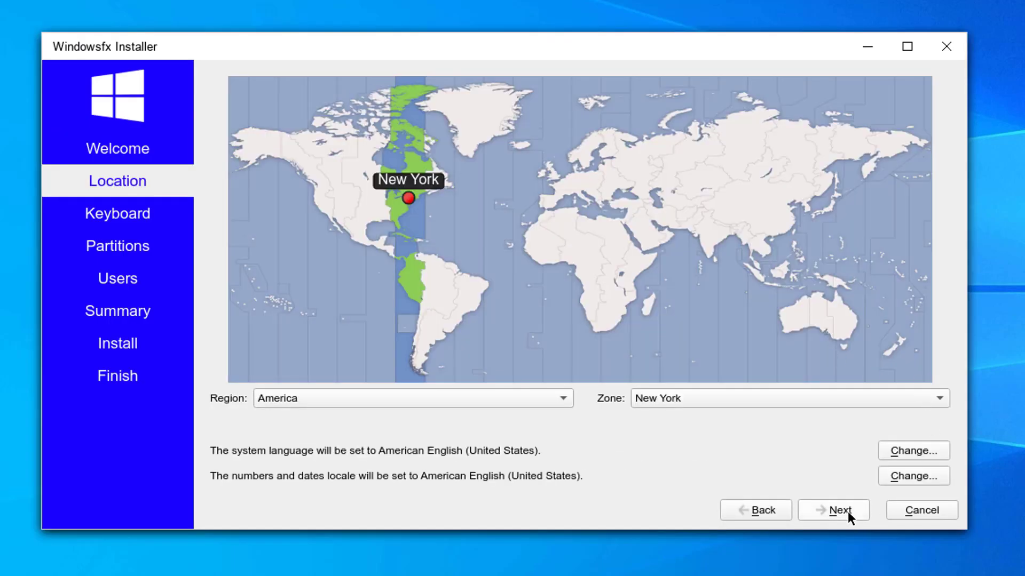
- Accept the New York time zone and English (US) keyboard, and choose to erase the disk
{"action": "left_click", "coordinate": [847, 512]}
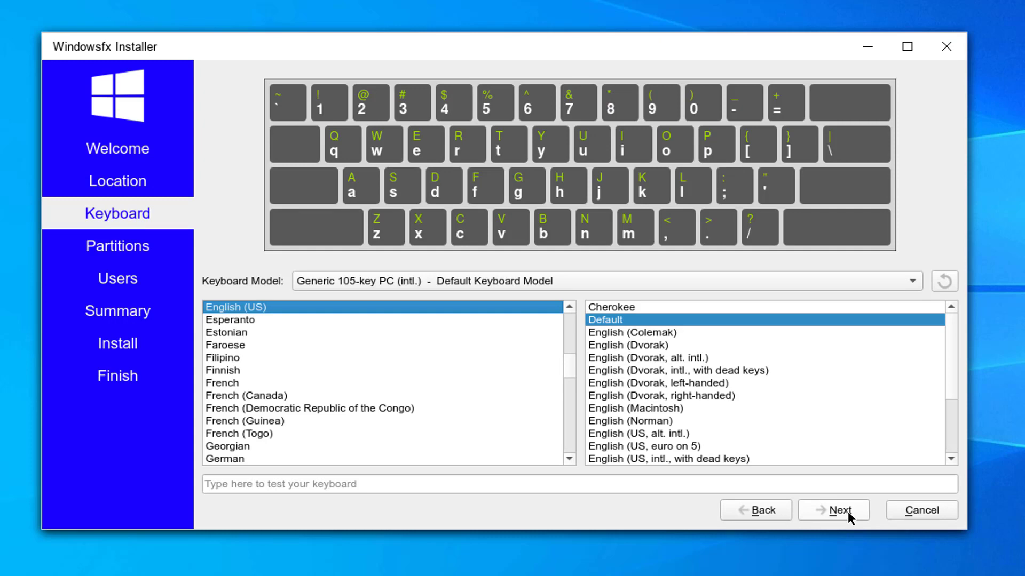
{"action": "left_click", "coordinate": [848, 511]}
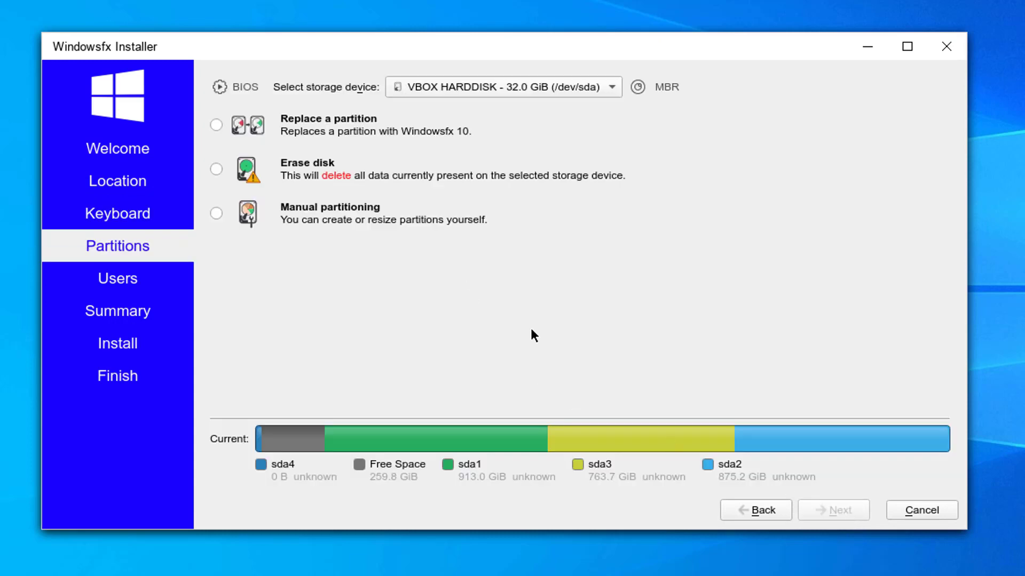
{"action": "left_click", "coordinate": [215, 170]}
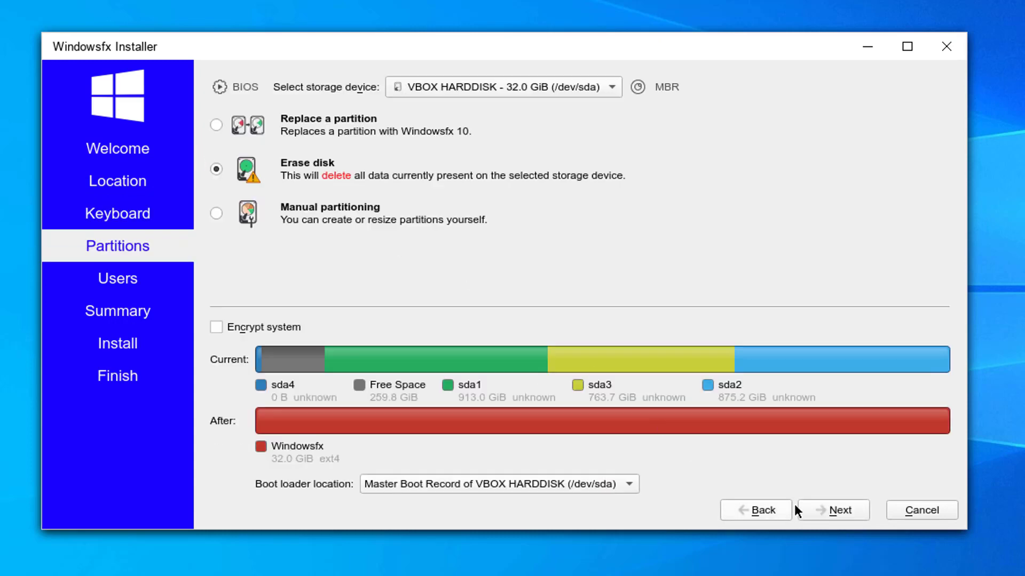
{"action": "left_click", "coordinate": [838, 506]}
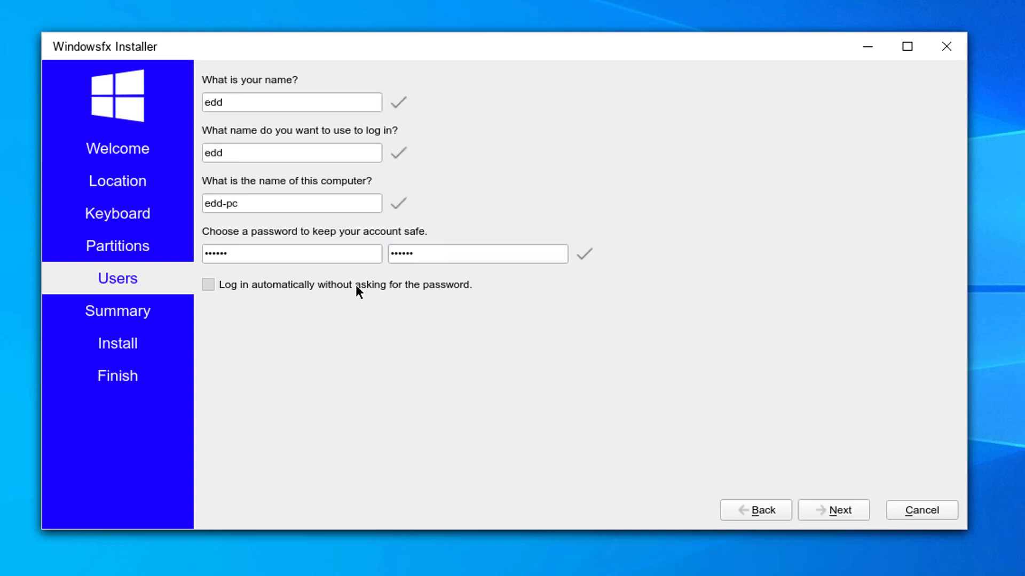
- Accept the user account details and confirm installing now
{"action": "left_click", "coordinate": [829, 515]}
{"action": "left_click", "coordinate": [830, 511]}
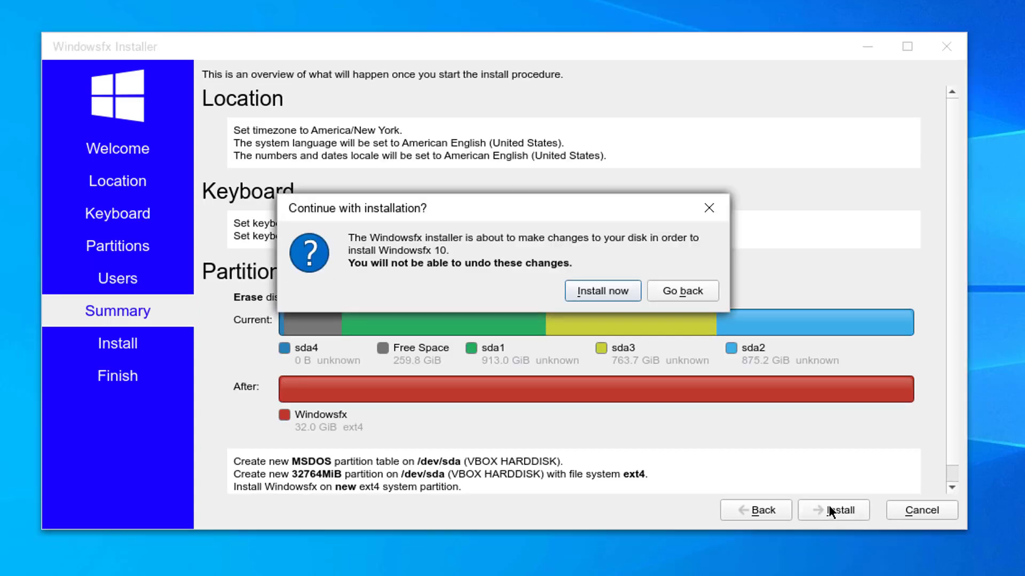
{"action": "left_click", "coordinate": [613, 297]}
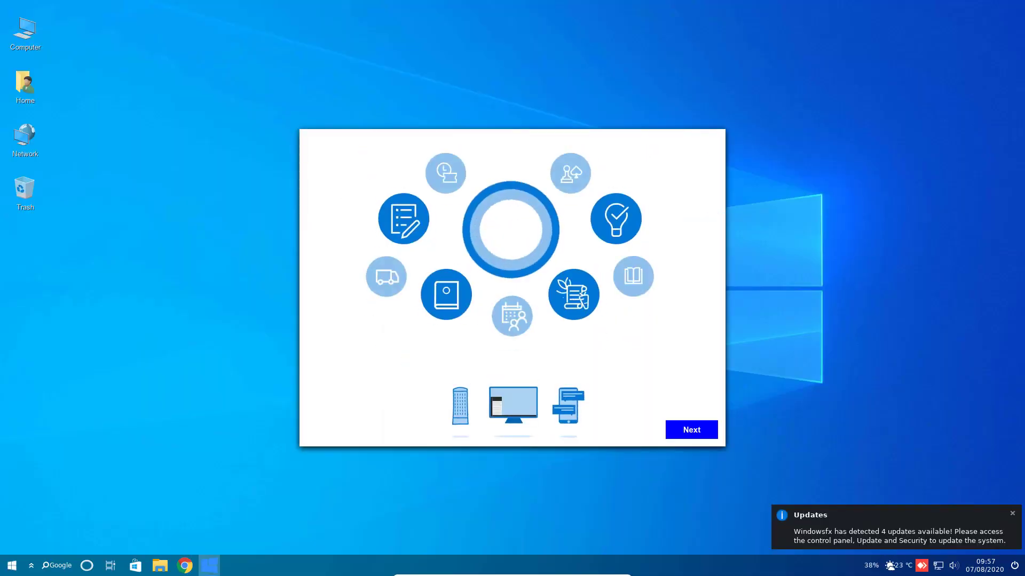
- Dismiss the updates and video driver notices, the welcome slideshow and the virtual machine notice
{"action": "left_click", "coordinate": [1010, 514]}
{"action": "left_click", "coordinate": [1000, 493]}
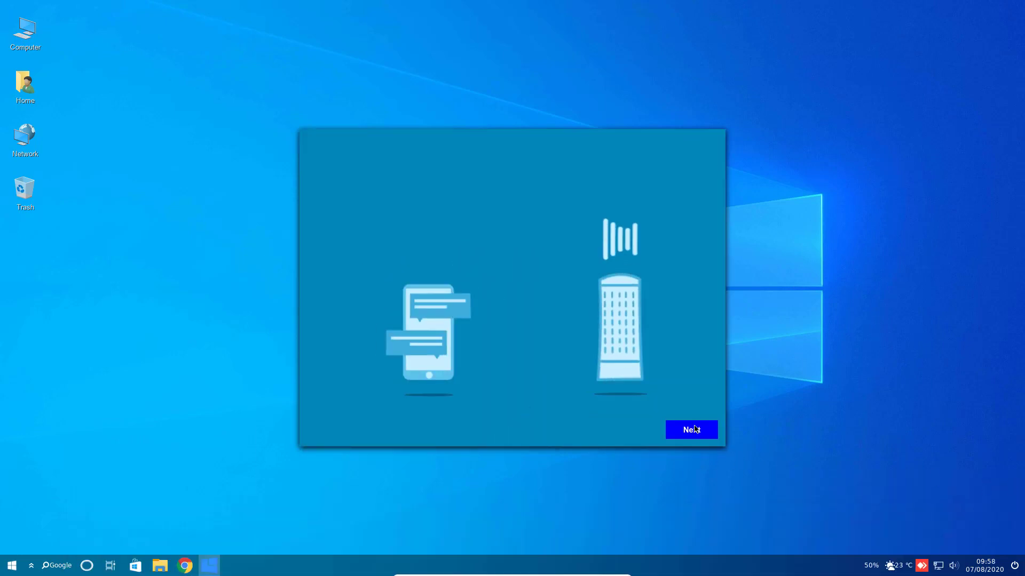
{"action": "left_click", "coordinate": [695, 429]}
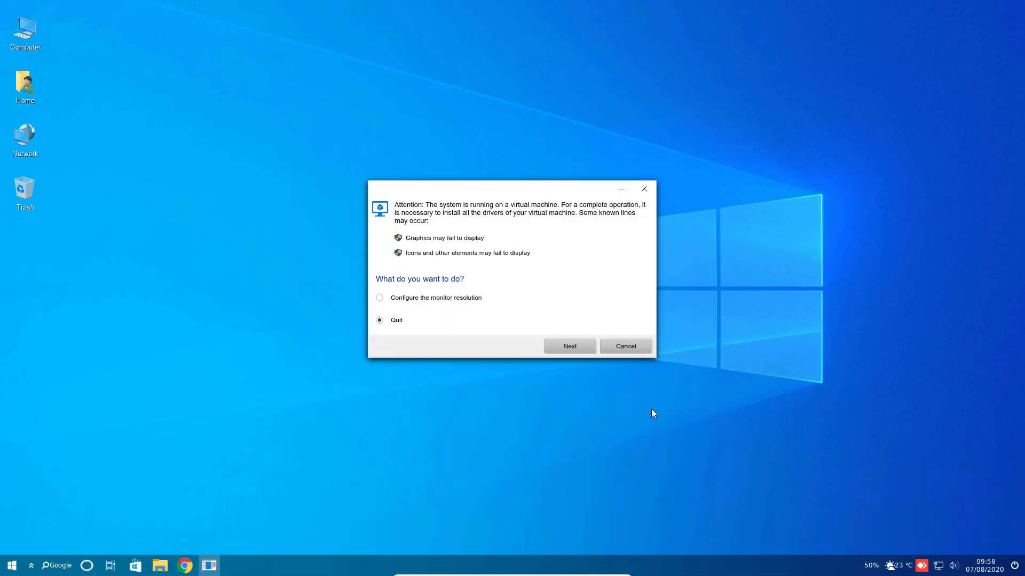
{"action": "left_click", "coordinate": [577, 352]}
- Launch Google Chrome, close its Google tab, then close the browser
{"action": "left_click", "coordinate": [185, 565]}
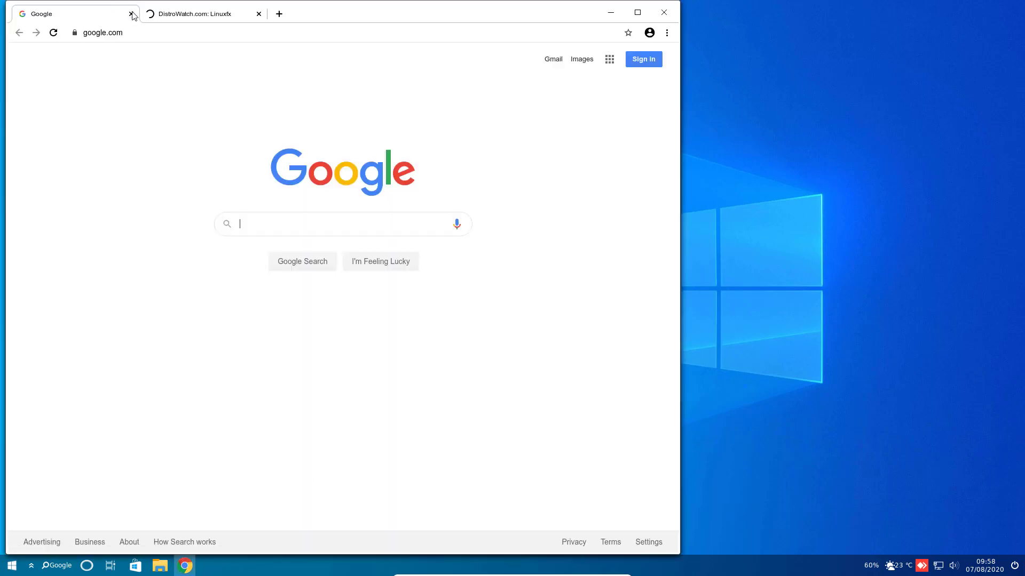
{"action": "left_click", "coordinate": [131, 14]}
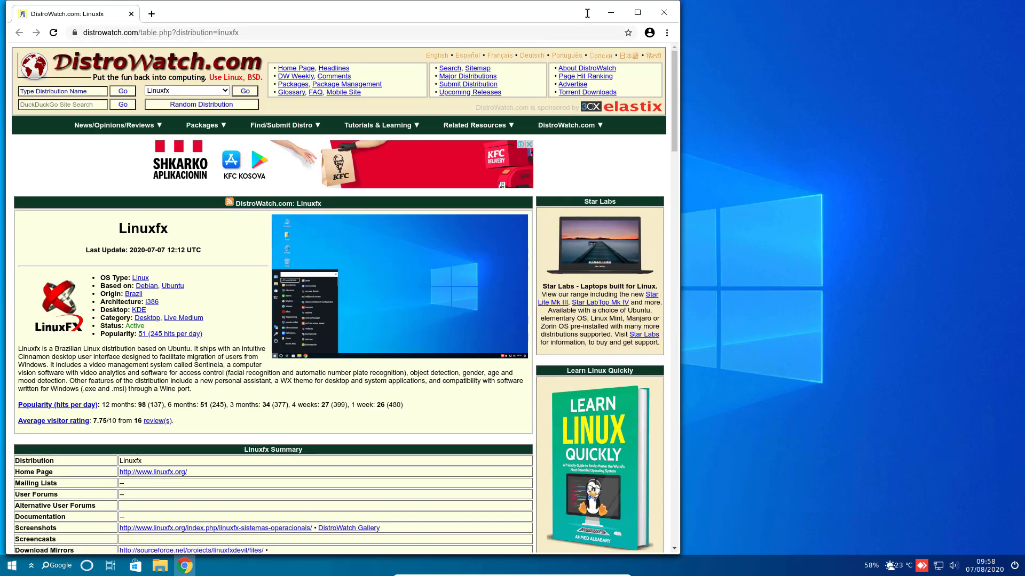
{"action": "left_click", "coordinate": [637, 13]}
{"action": "left_click", "coordinate": [1011, 7]}
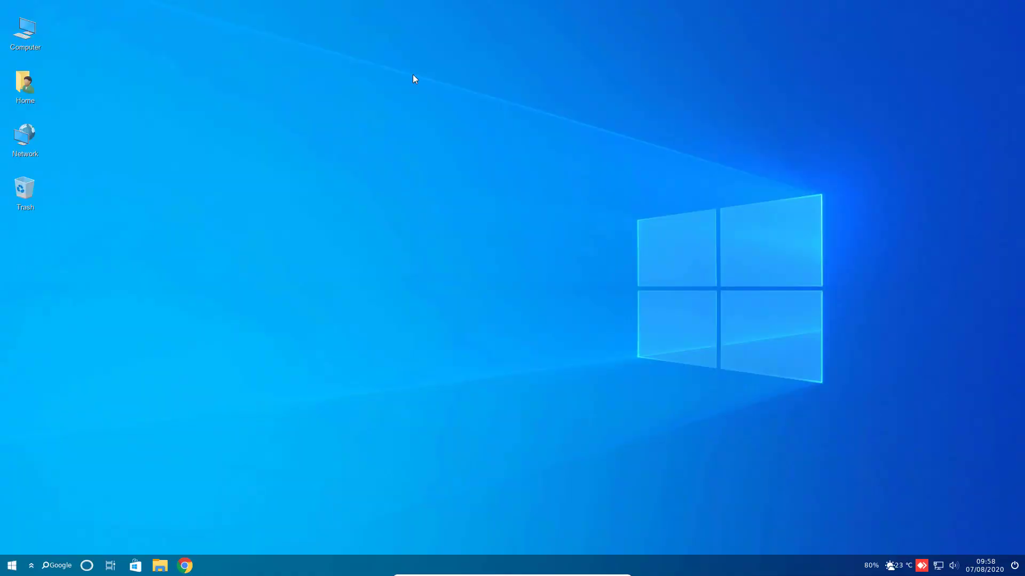
- Open and close the Home folder, then scroll through the Start menu's application categories
{"action": "double_click", "coordinate": [30, 100]}
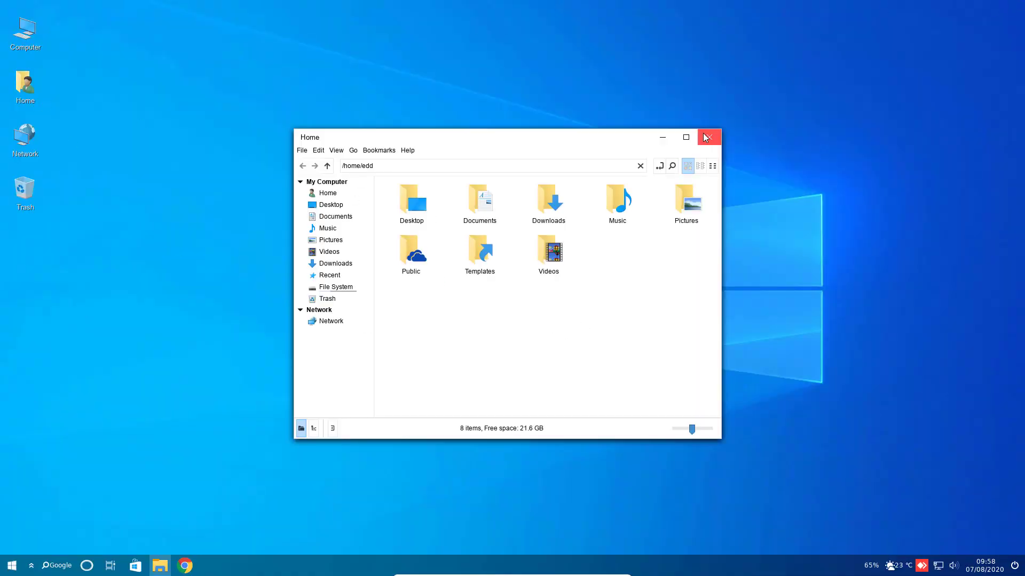
{"action": "left_click", "coordinate": [709, 137]}
{"action": "left_click", "coordinate": [12, 565]}
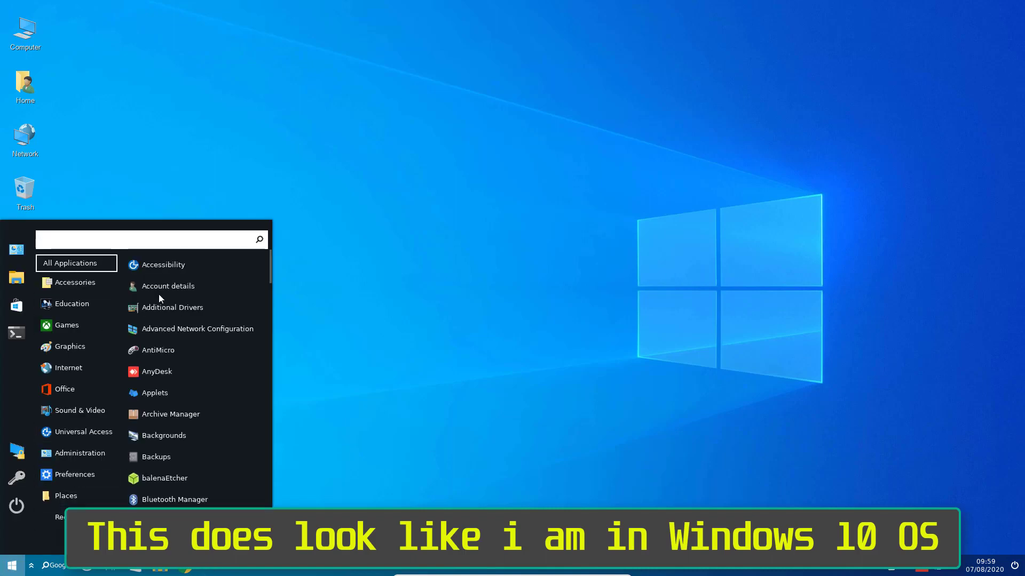
{"action": "scroll", "coordinate": [188, 408], "scroll_direction": "down", "scroll_amount": 20}
{"action": "scroll", "coordinate": [178, 409], "scroll_direction": "up", "scroll_amount": 4}
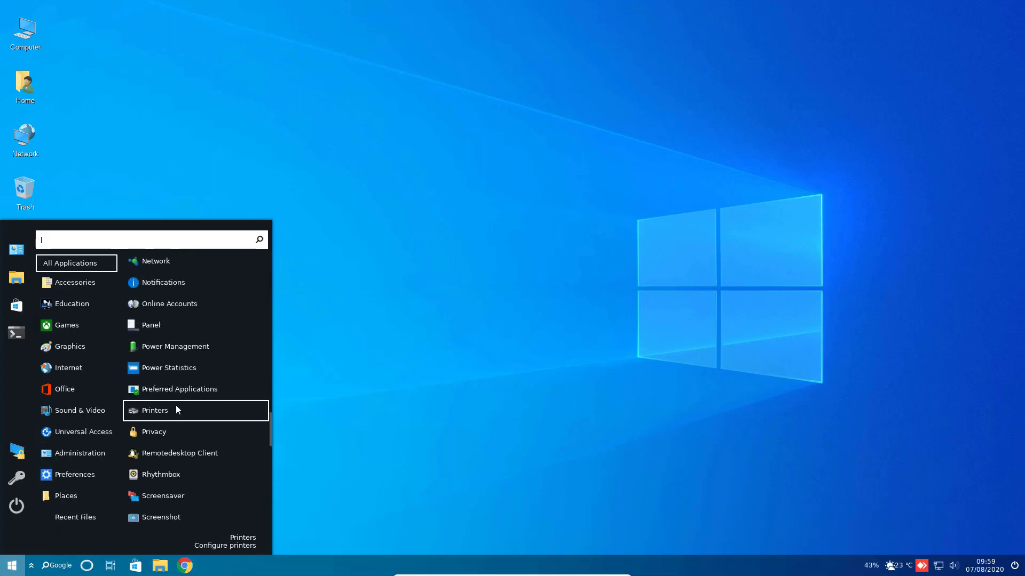
{"action": "scroll", "coordinate": [171, 421], "scroll_direction": "down", "scroll_amount": 10}
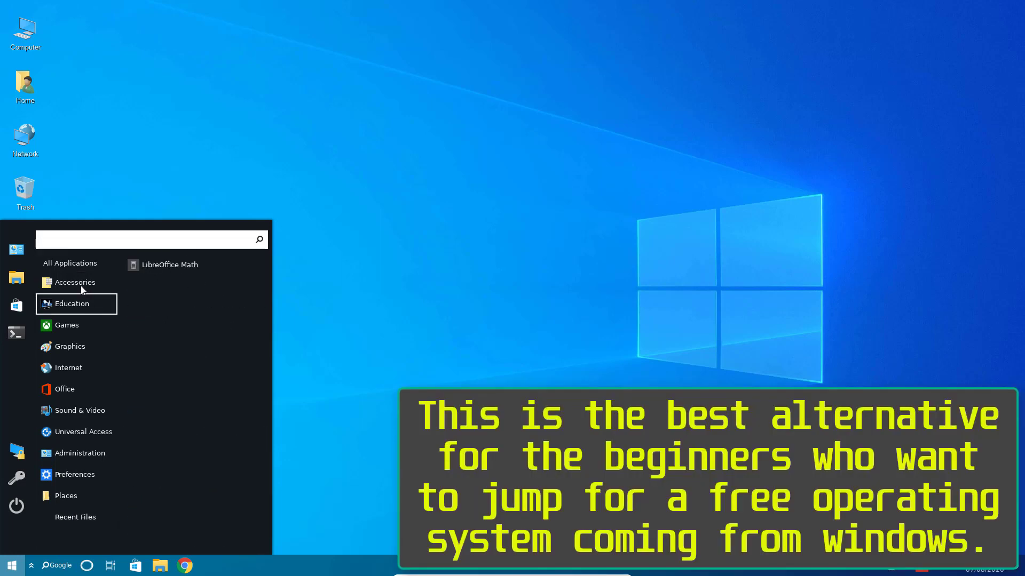
{"action": "scroll", "coordinate": [169, 372], "scroll_direction": "down", "scroll_amount": 3}
{"action": "mouse_move", "coordinate": [66, 326]}
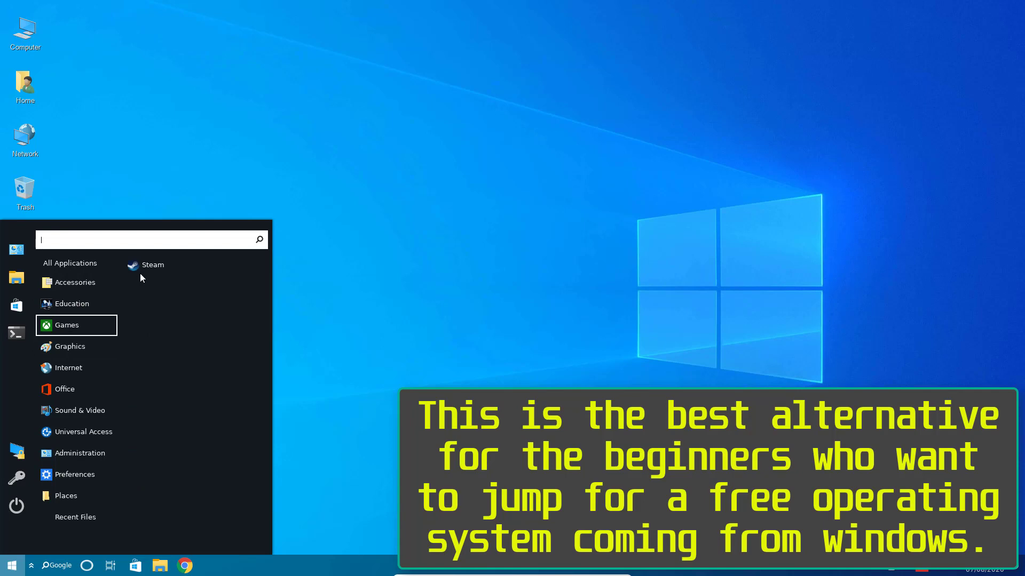
{"action": "key", "text": "Escape"}
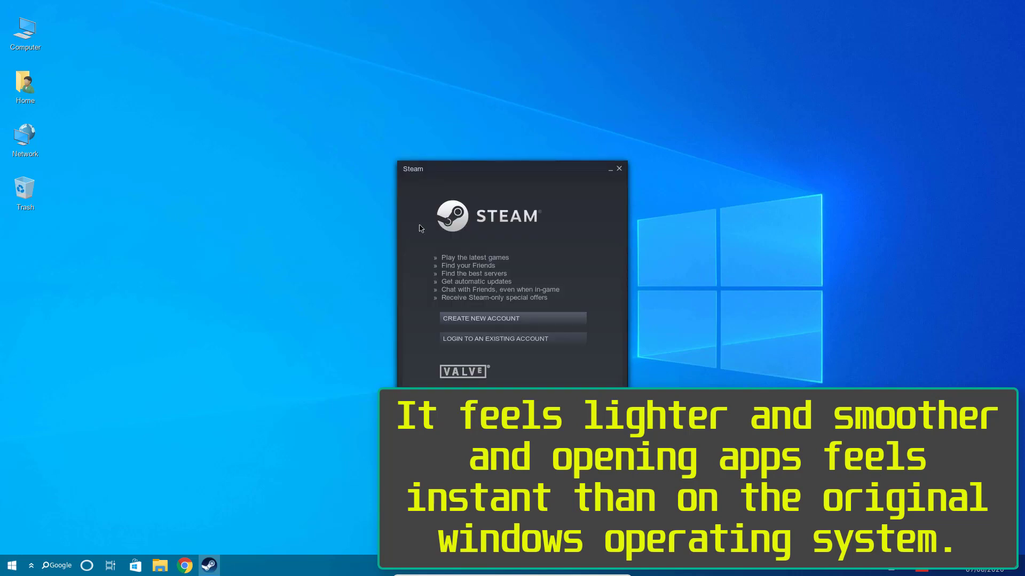
- Close Steam's login window, then launch LibreOffice Writer from Office, dismiss the tip, and close it
{"action": "left_click", "coordinate": [618, 169]}
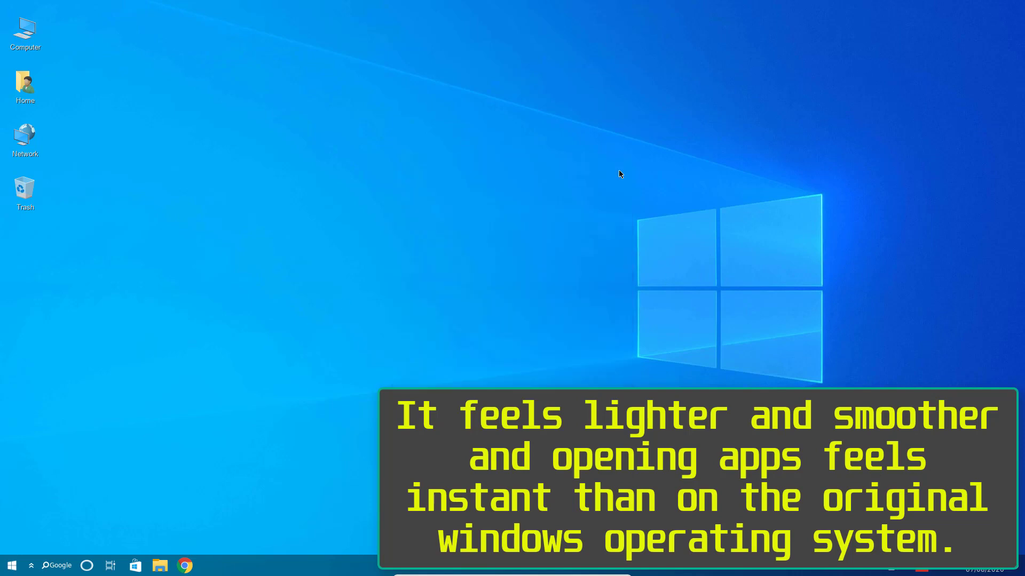
{"action": "left_click", "coordinate": [12, 565]}
{"action": "left_click", "coordinate": [75, 517]}
{"action": "mouse_move", "coordinate": [87, 392]}
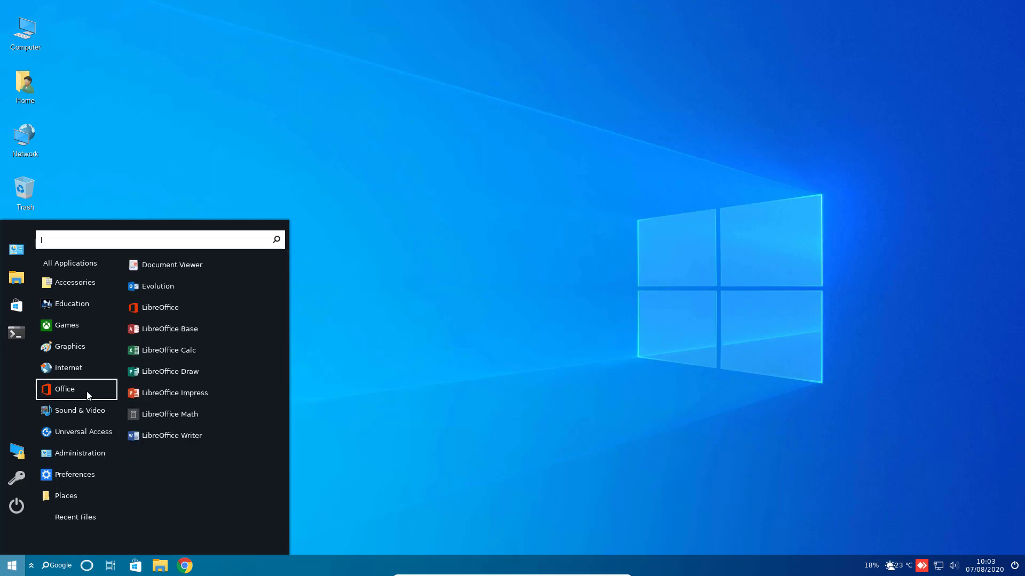
{"action": "left_click", "coordinate": [158, 437]}
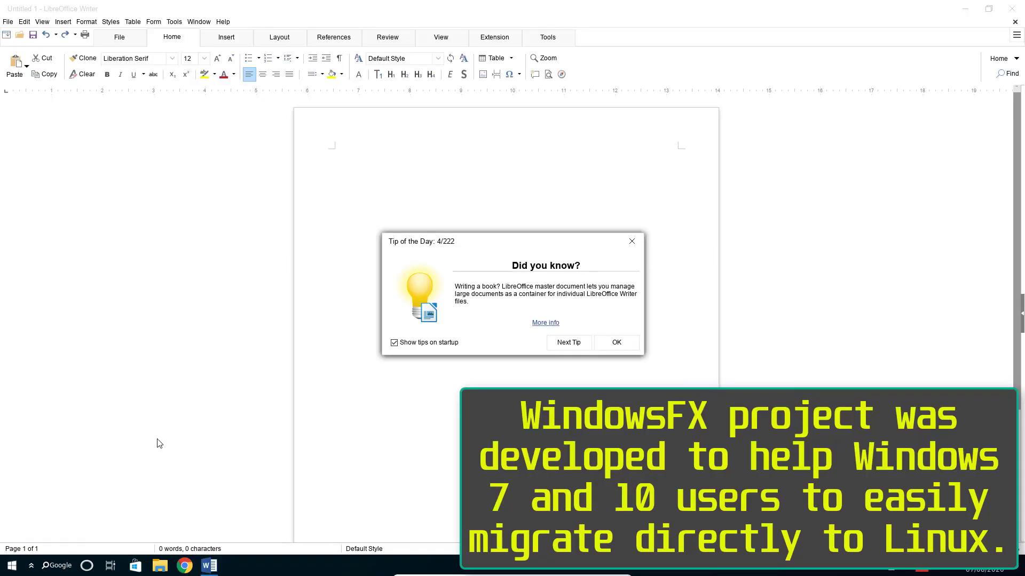
{"action": "left_click", "coordinate": [614, 343]}
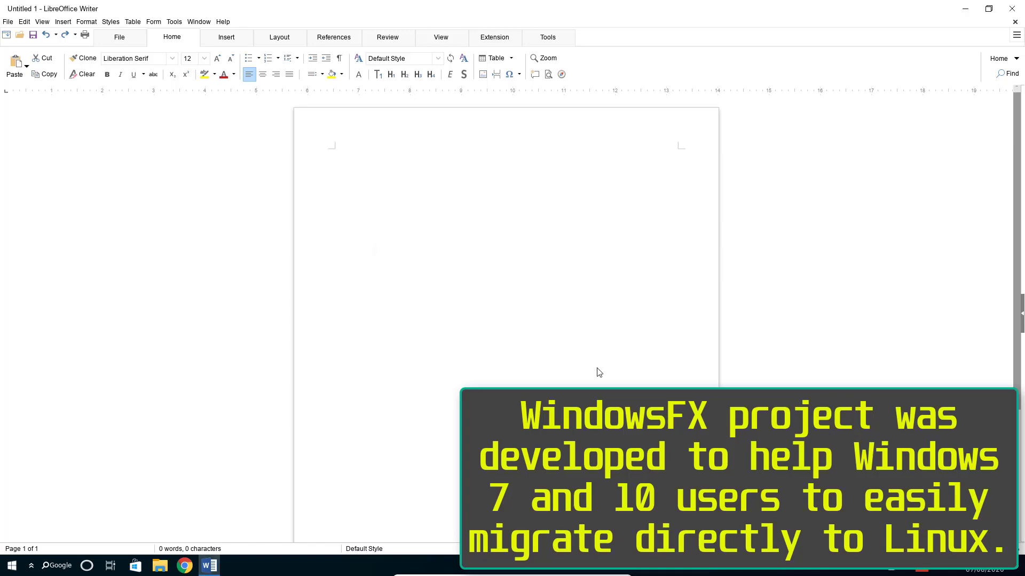
{"action": "left_click", "coordinate": [1018, 8]}
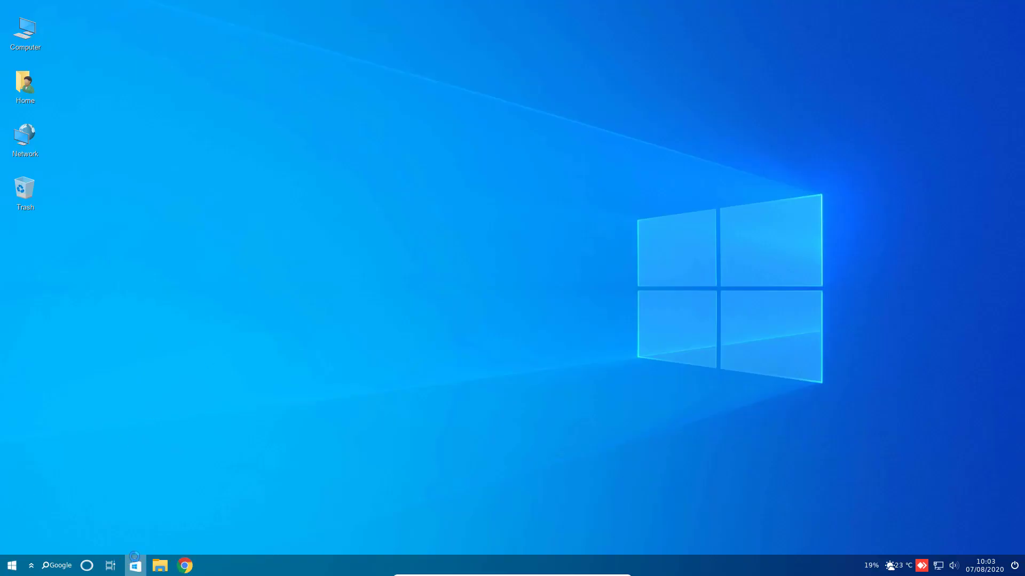
{"action": "left_click", "coordinate": [135, 566]}
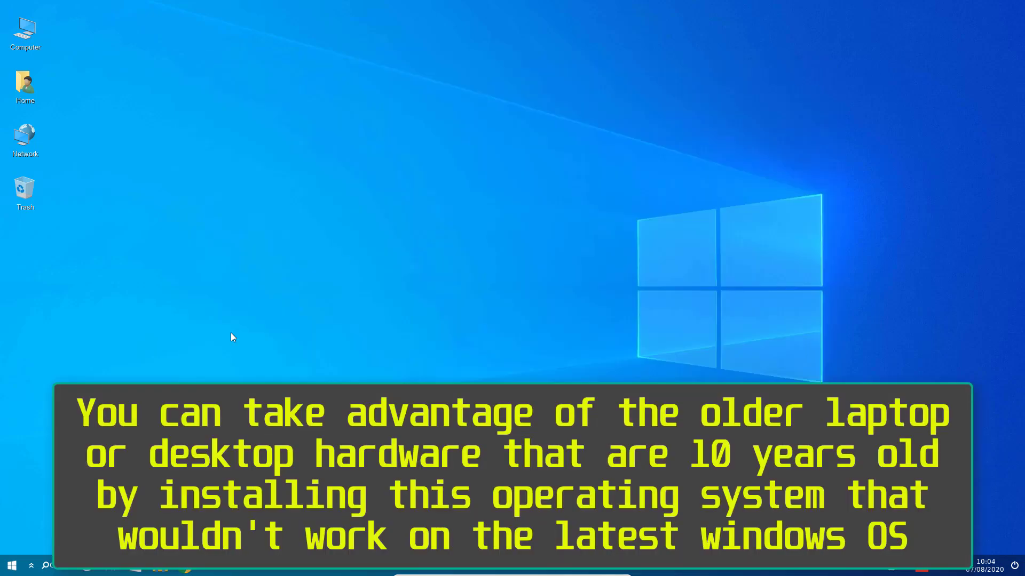
{"action": "left_click", "coordinate": [86, 567]}
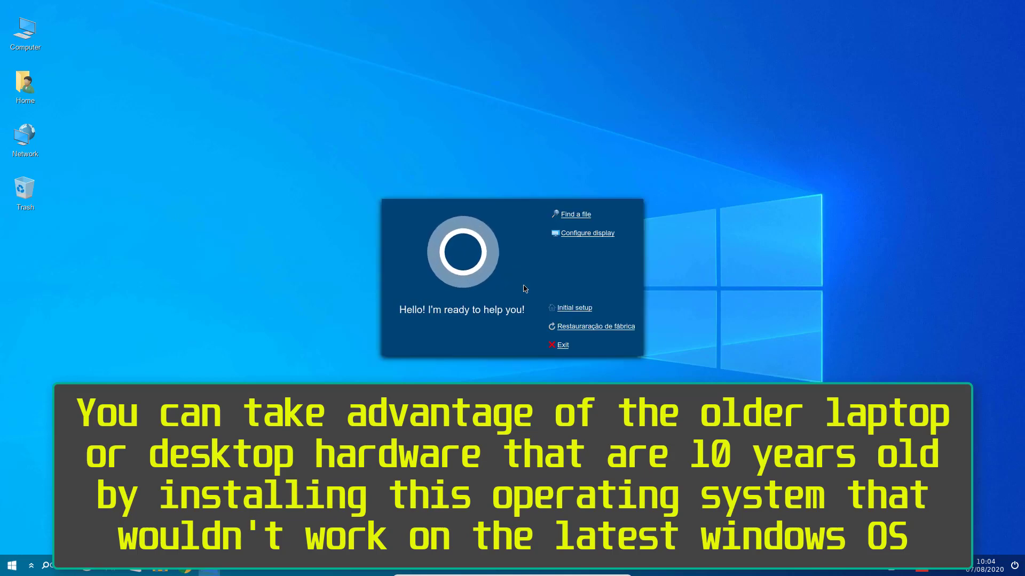
{"action": "left_click", "coordinate": [562, 345]}
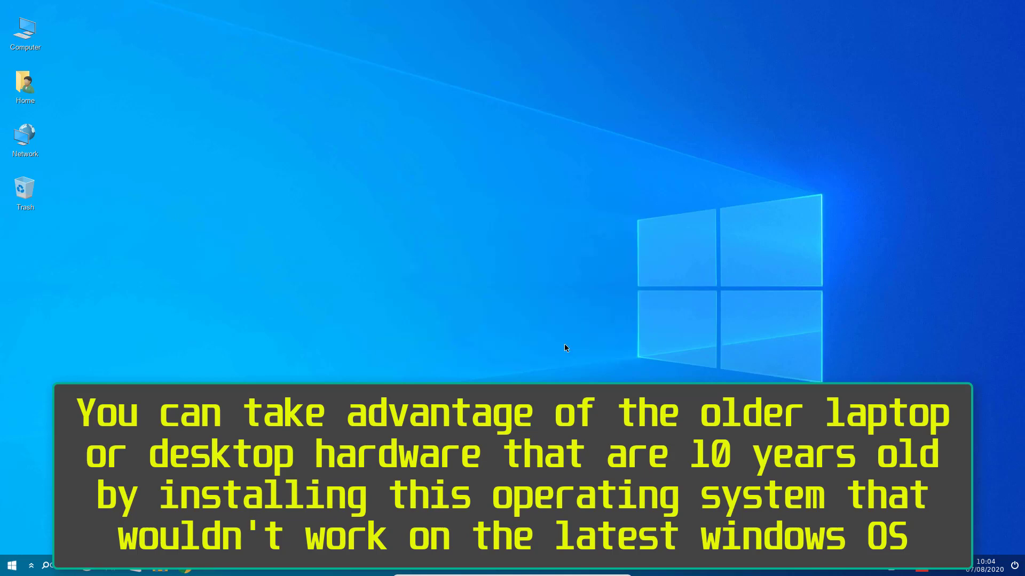
{"action": "left_click", "coordinate": [12, 566]}
{"action": "mouse_move", "coordinate": [63, 349]}
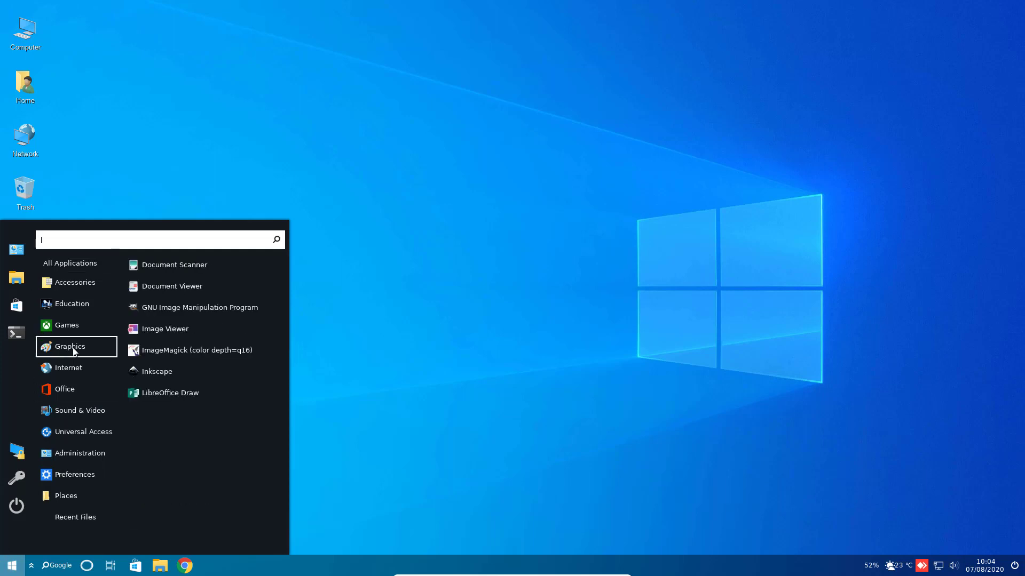
{"action": "left_click", "coordinate": [178, 313]}
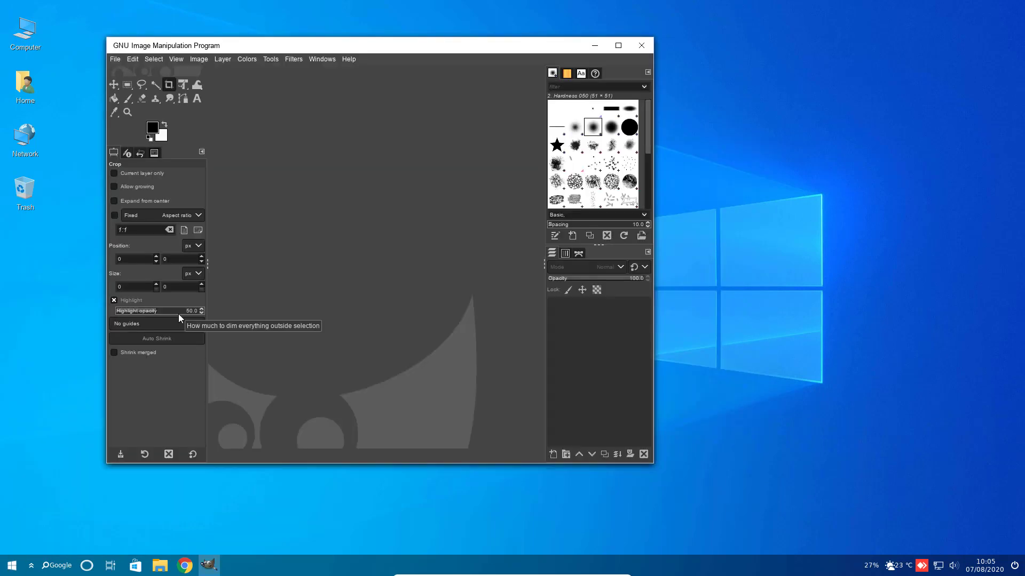
{"action": "left_click", "coordinate": [115, 60]}
{"action": "left_click", "coordinate": [120, 71]}
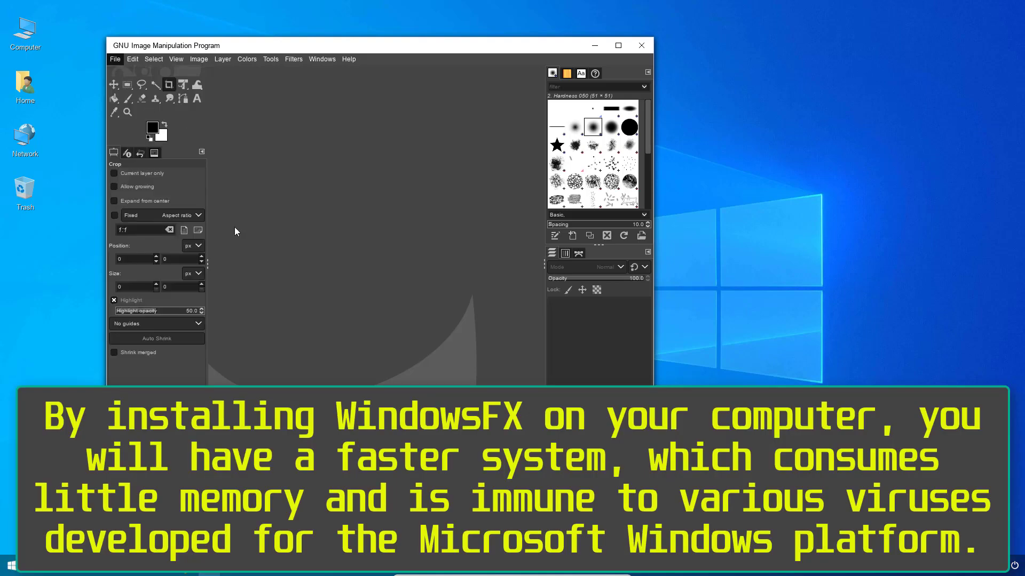
{"action": "left_click", "coordinate": [198, 146]}
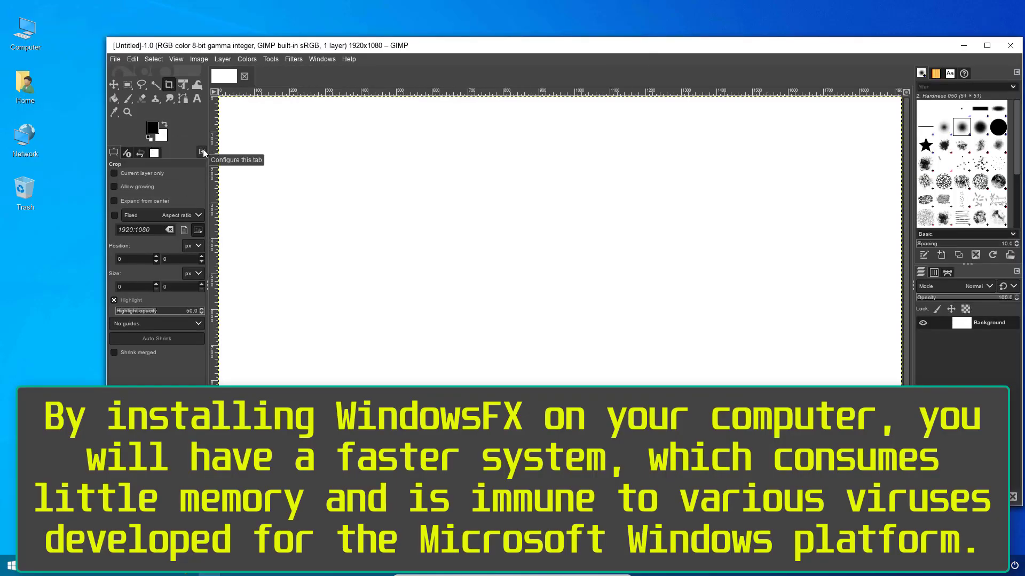
{"action": "left_click", "coordinate": [1020, 52]}
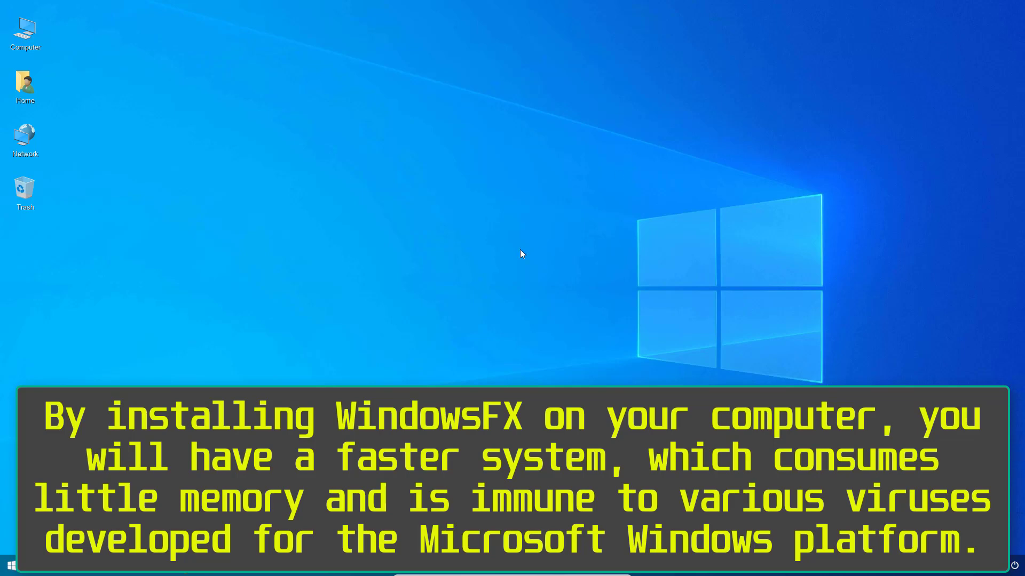
- Lock the screen, then unlock it by entering the account password
{"action": "left_click", "coordinate": [11, 565]}
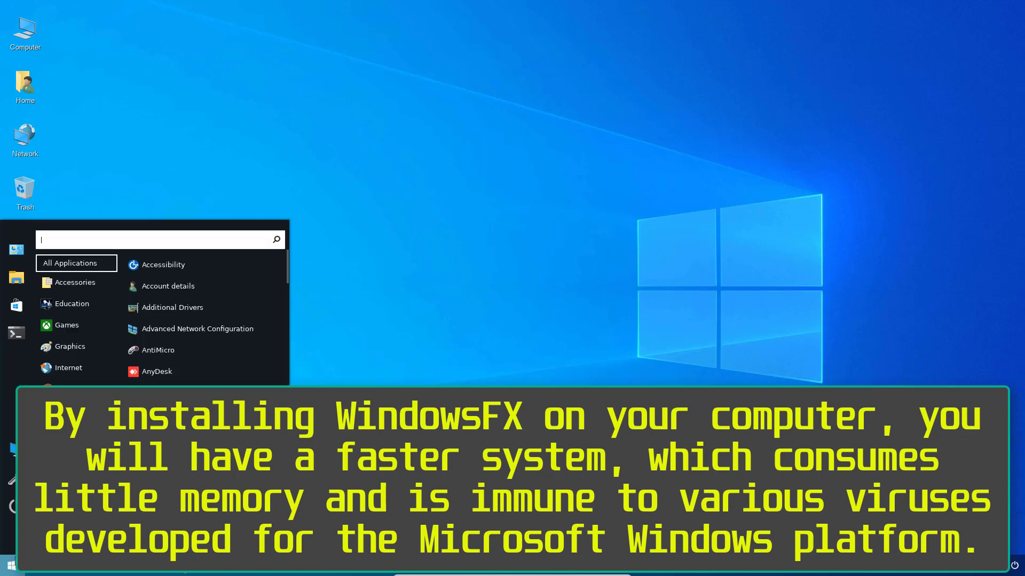
{"action": "left_click", "coordinate": [17, 456]}
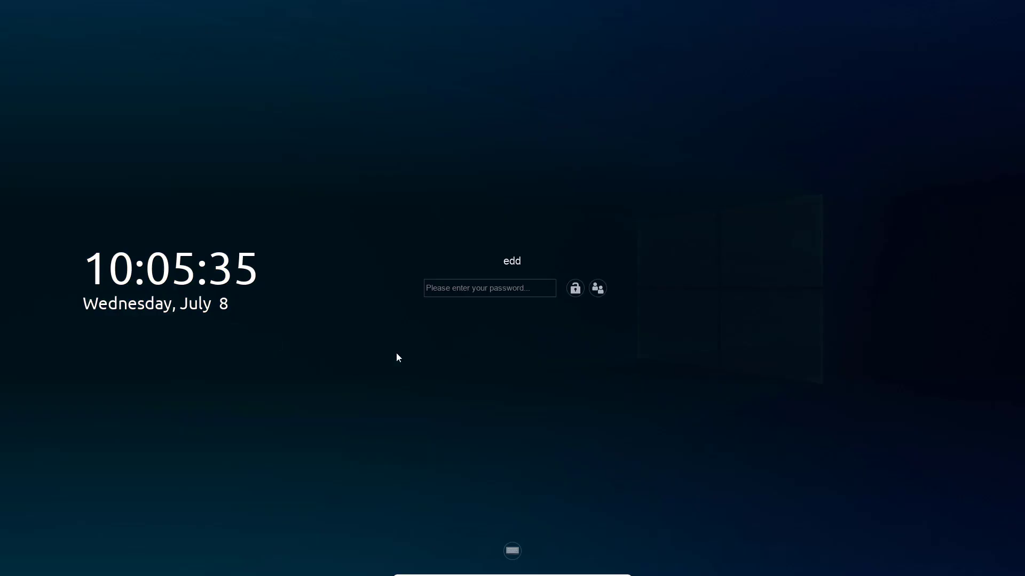
{"action": "left_click", "coordinate": [576, 289]}
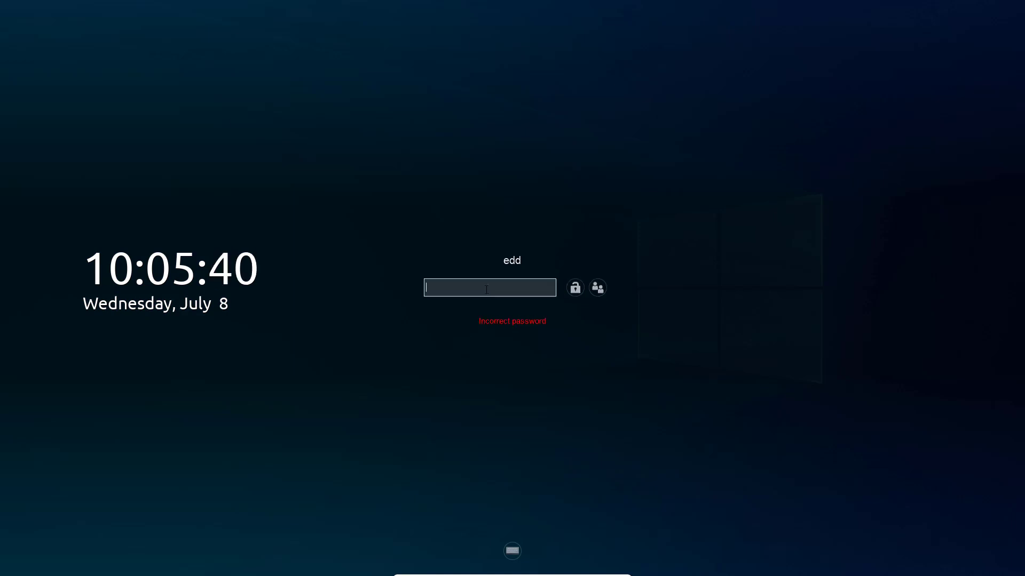
{"action": "key", "text": "Return"}
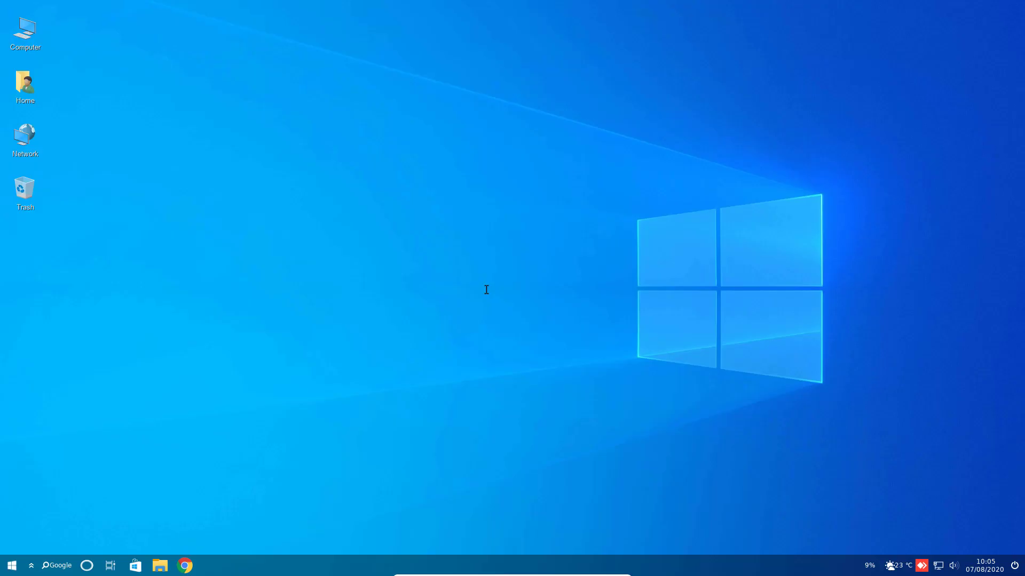
- Open and close a terminal, then open the Windowsfx settings from the Start menu
{"action": "left_click", "coordinate": [12, 565]}
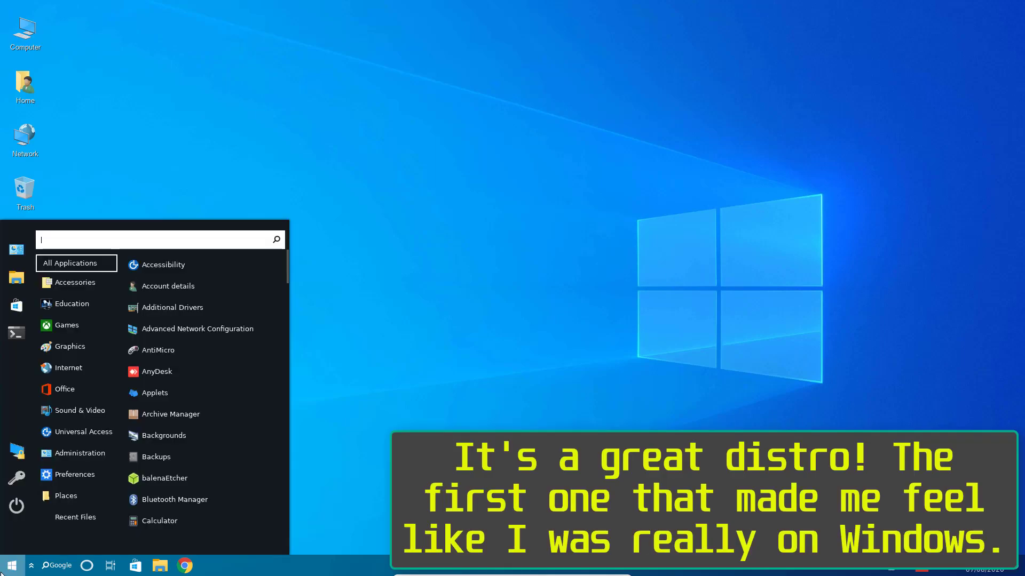
{"action": "left_click", "coordinate": [16, 333]}
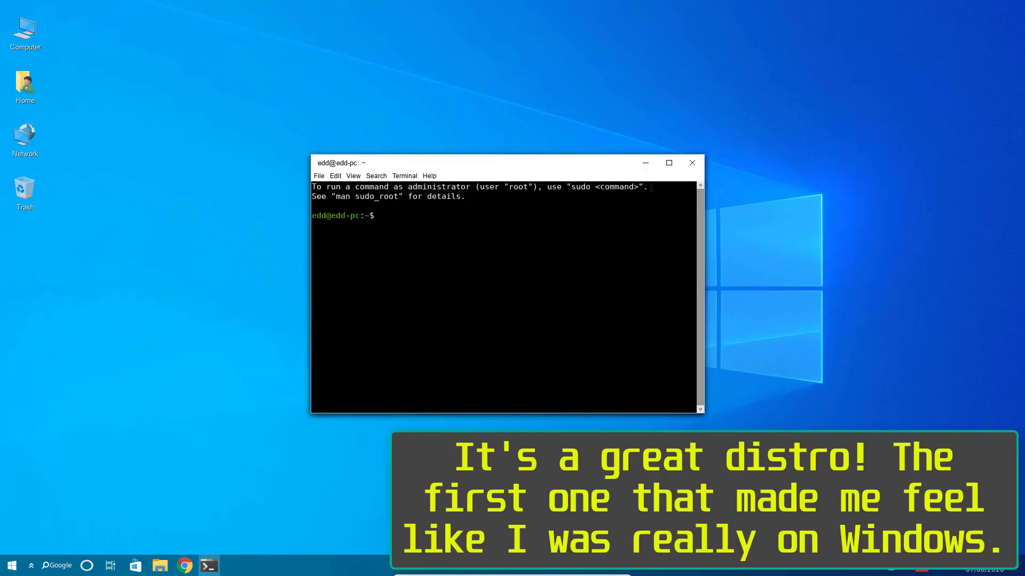
{"action": "left_click", "coordinate": [692, 163]}
{"action": "left_click", "coordinate": [11, 566]}
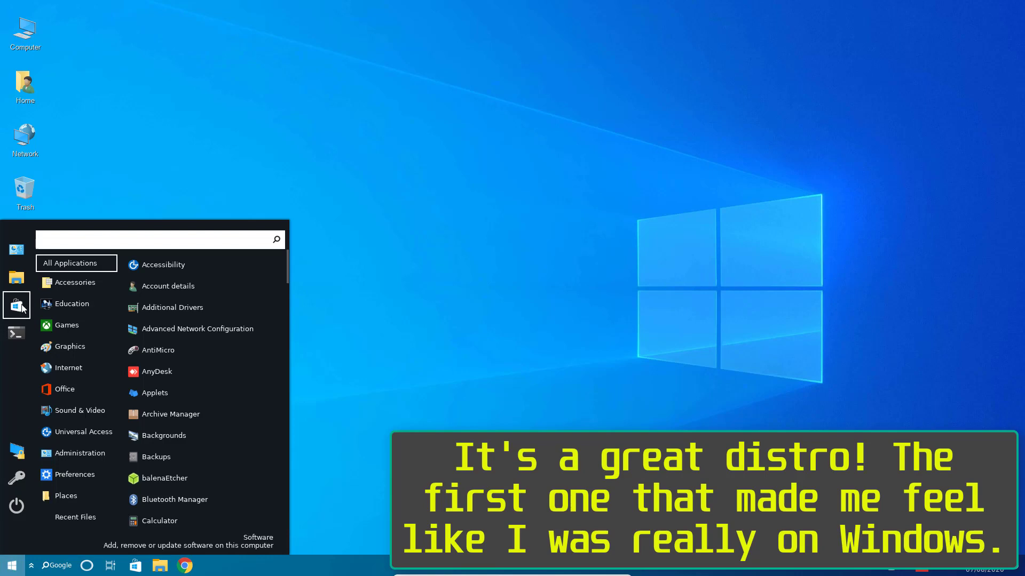
{"action": "left_click", "coordinate": [20, 260]}
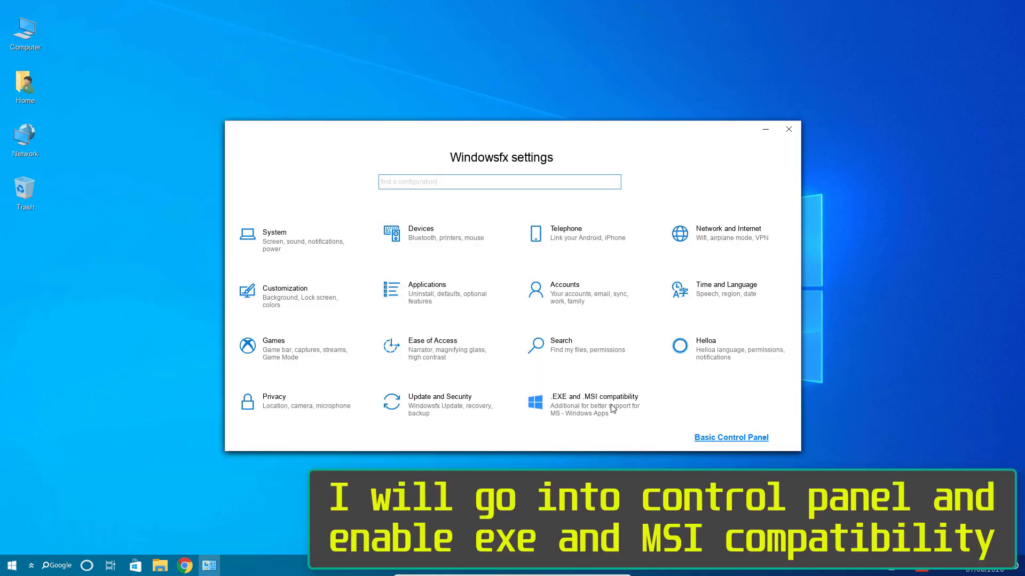
- Turn on .EXE and .MSI compatibility and confirm installing the Windowsfx compatibility tools
{"action": "left_click", "coordinate": [613, 408]}
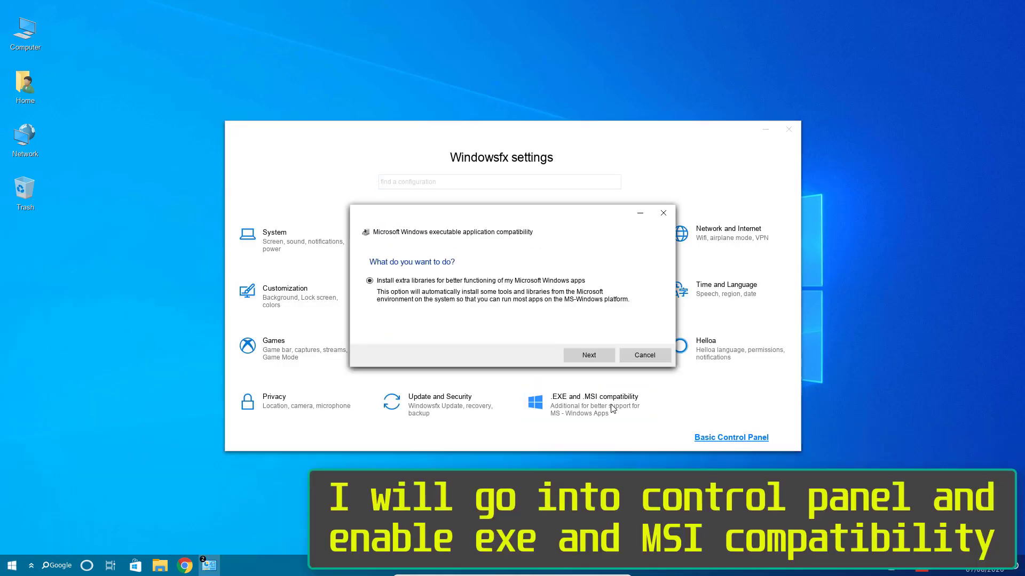
{"action": "left_click", "coordinate": [588, 353]}
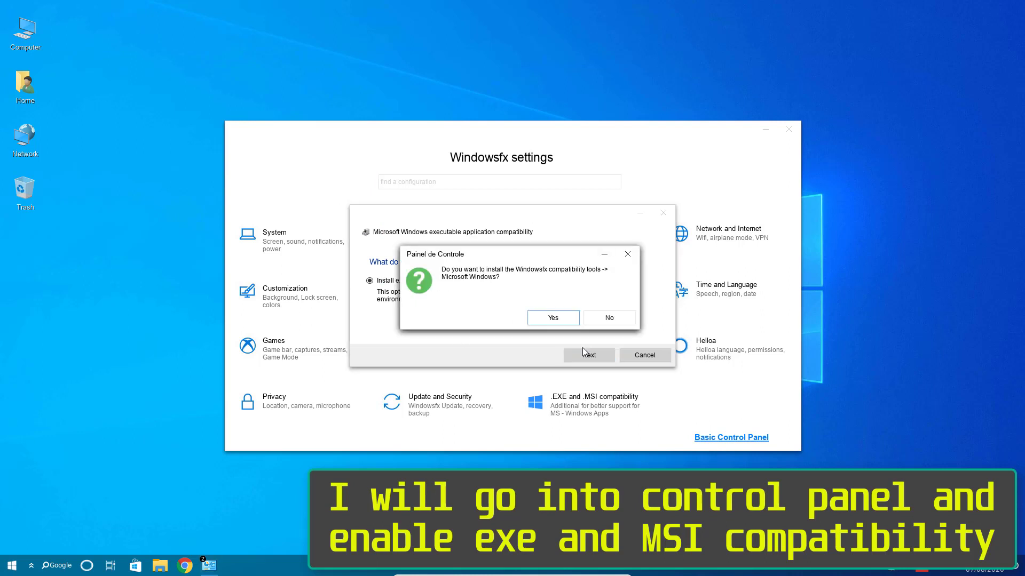
{"action": "left_click", "coordinate": [556, 316]}
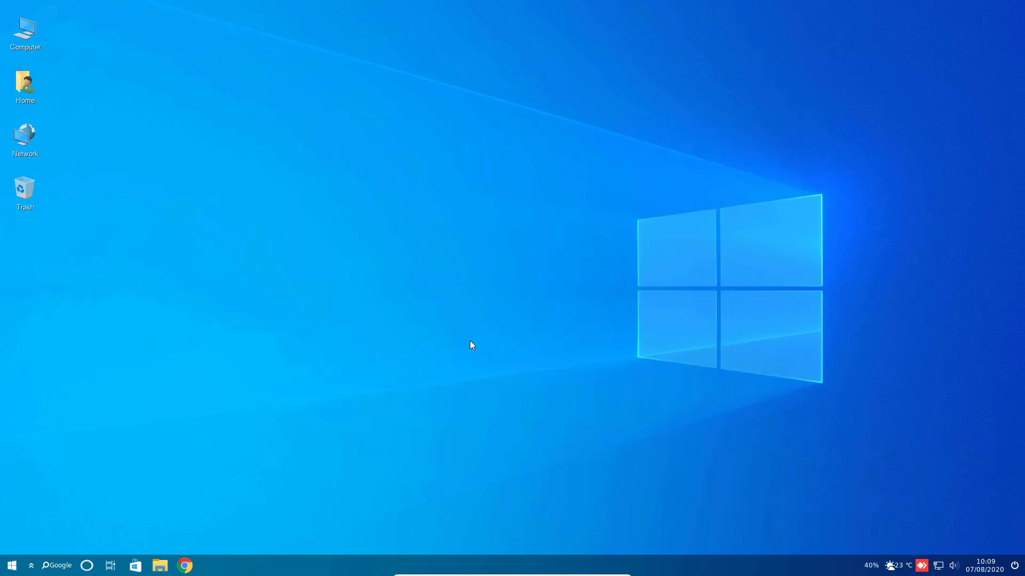
{"action": "key", "text": "super"}
- Launch Zoom from the Internet category, then close its window
{"action": "mouse_move", "coordinate": [76, 368]}
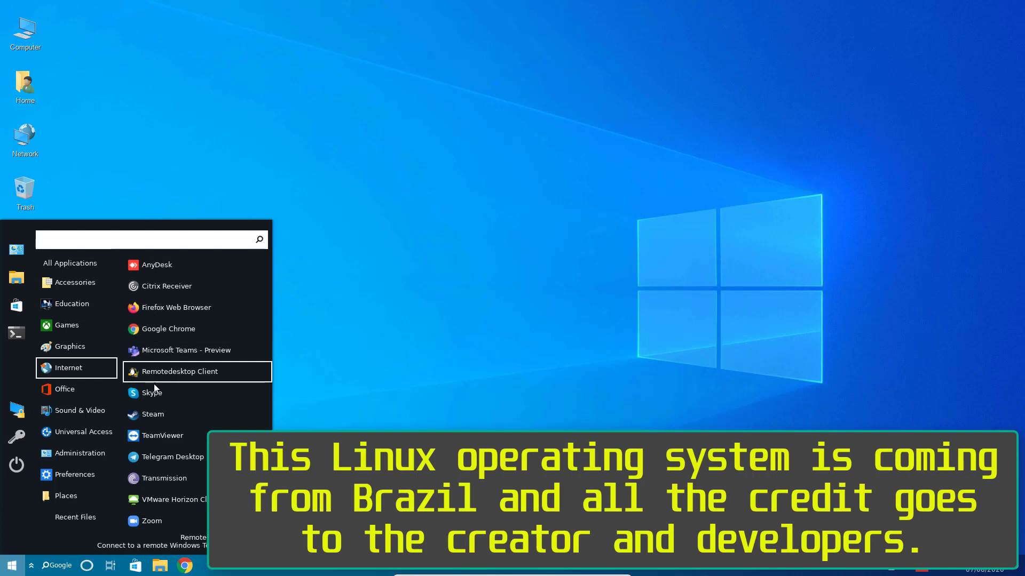
{"action": "left_click", "coordinate": [149, 521]}
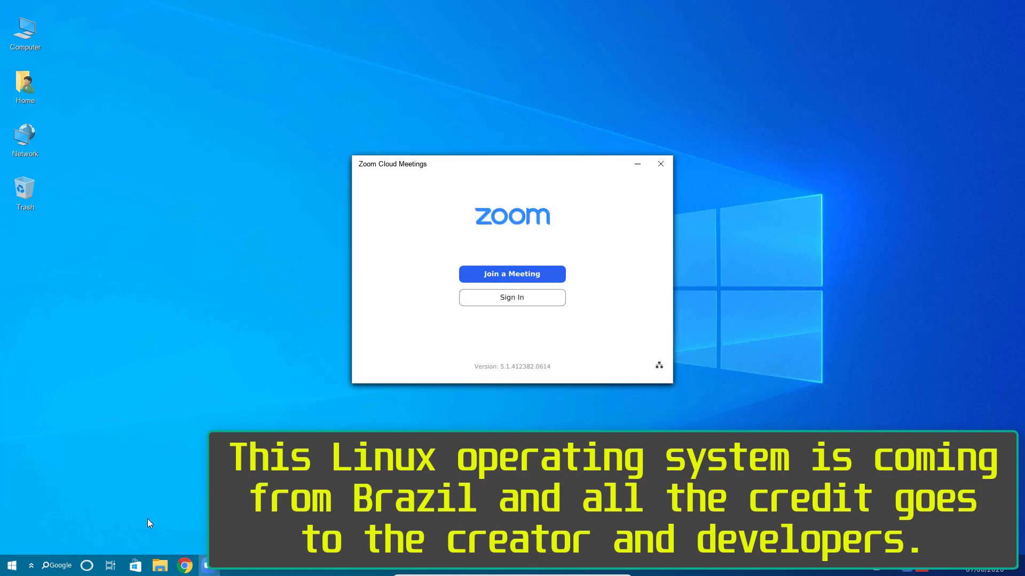
{"action": "left_click", "coordinate": [661, 164]}
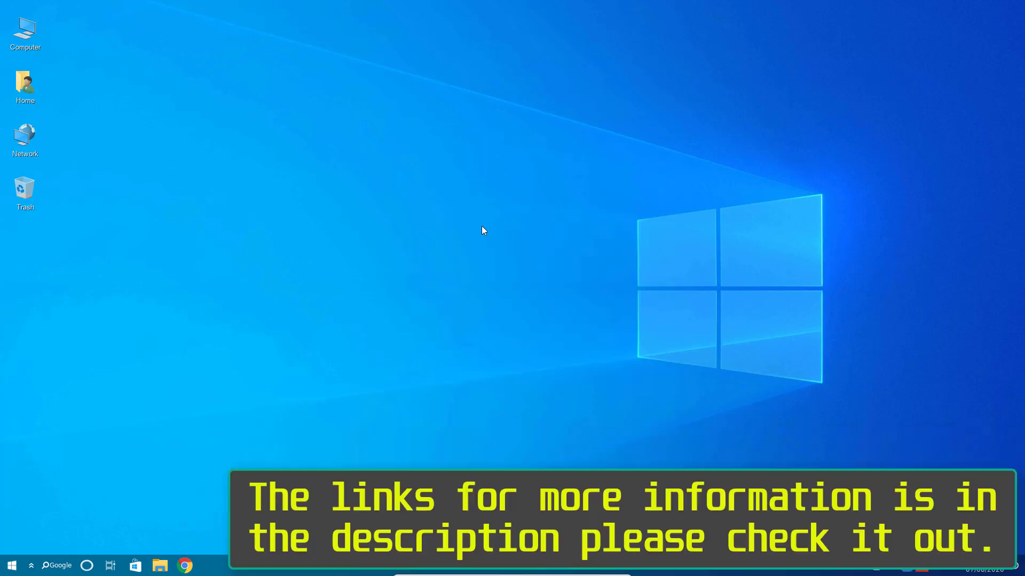
- Power off the computer from the Start menu's shutdown options
{"action": "key", "text": "super"}
{"action": "left_click", "coordinate": [17, 509]}
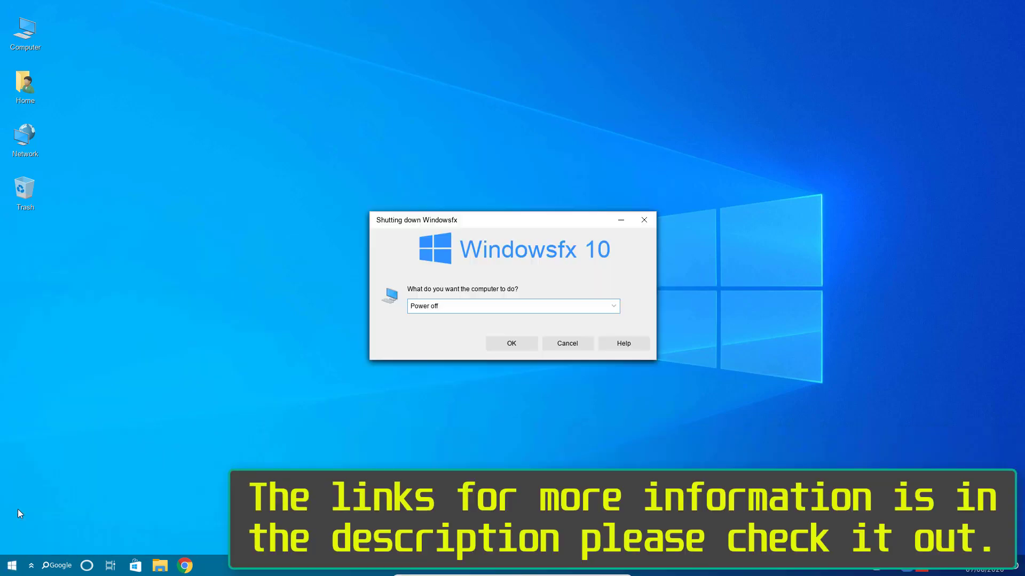
{"action": "left_click", "coordinate": [458, 306]}
{"action": "left_click", "coordinate": [427, 318]}
{"action": "left_click", "coordinate": [516, 345]}
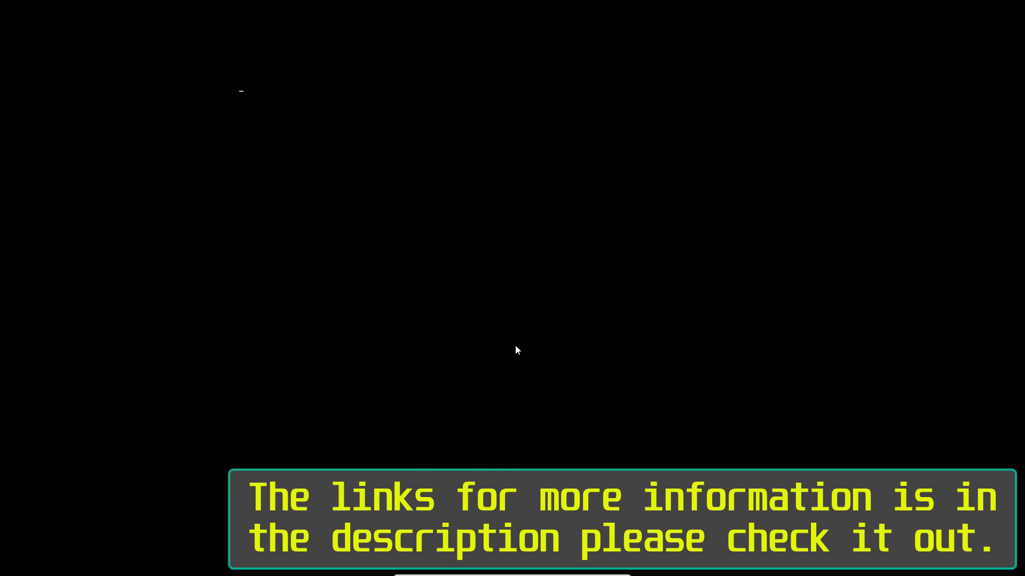